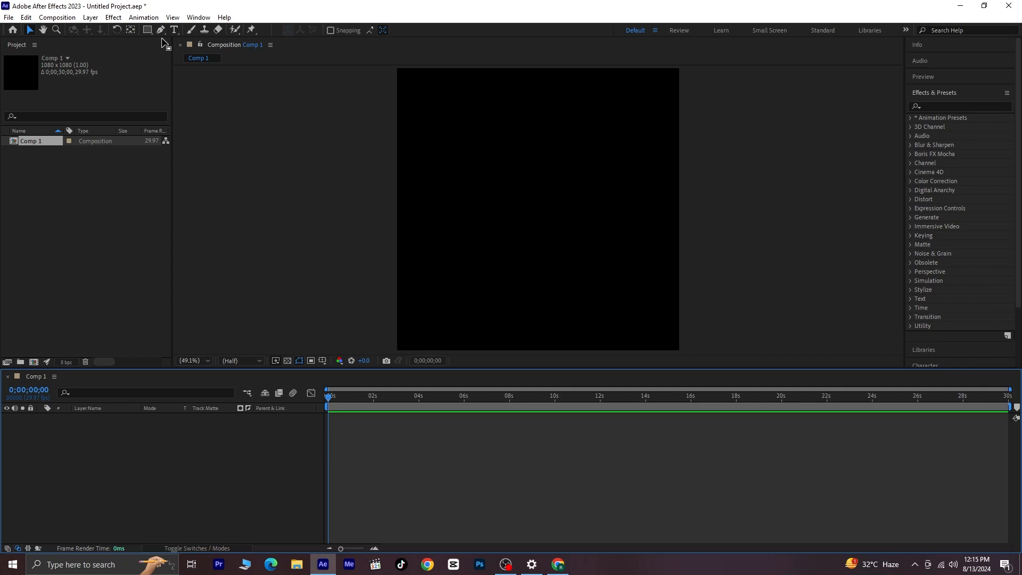
- Add a text layer reading "ace Designs" to the composition
left_click(174, 30)
left_click(422, 199)
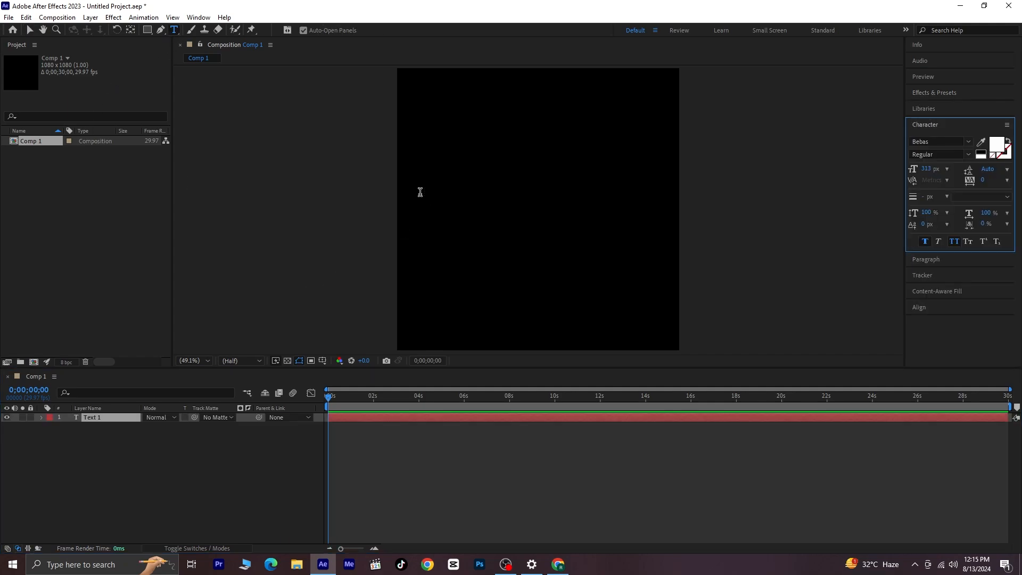
type("ace Designs")
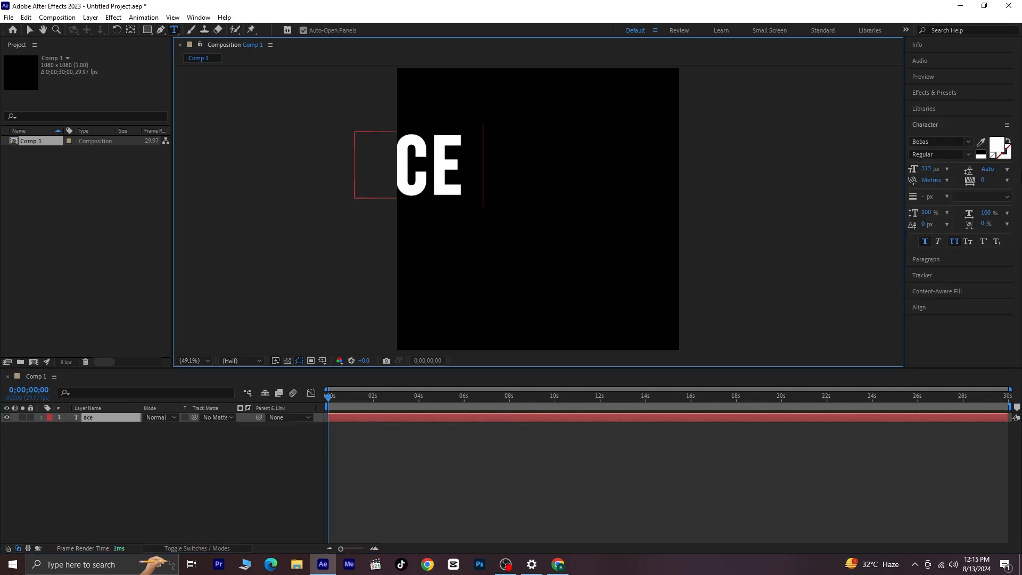
- Centre the text layer horizontally and vertically in the composition and set its font size to 198 px
left_click(941, 308)
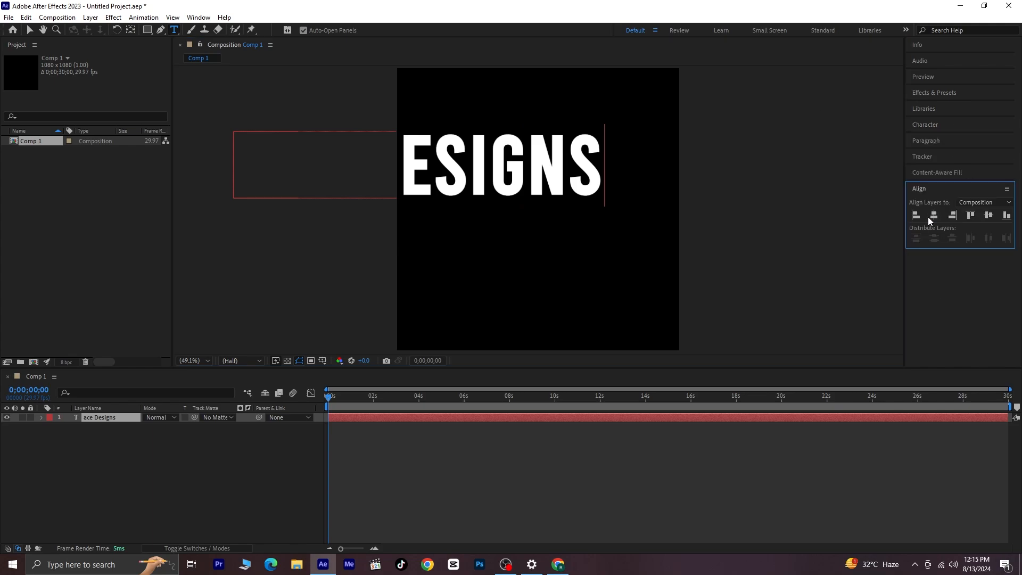
left_click(934, 215)
left_click(989, 215)
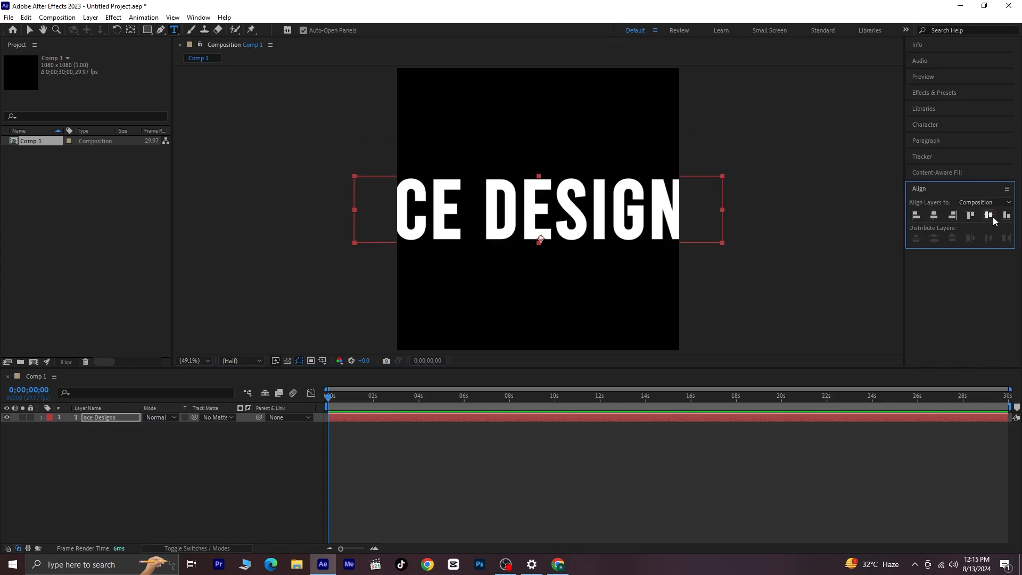
left_click(949, 124)
left_click_drag(927, 169, 884, 184)
- Move the anchor point to the centre of the text and realign the layer to the composition's vertical centre
left_click(131, 30)
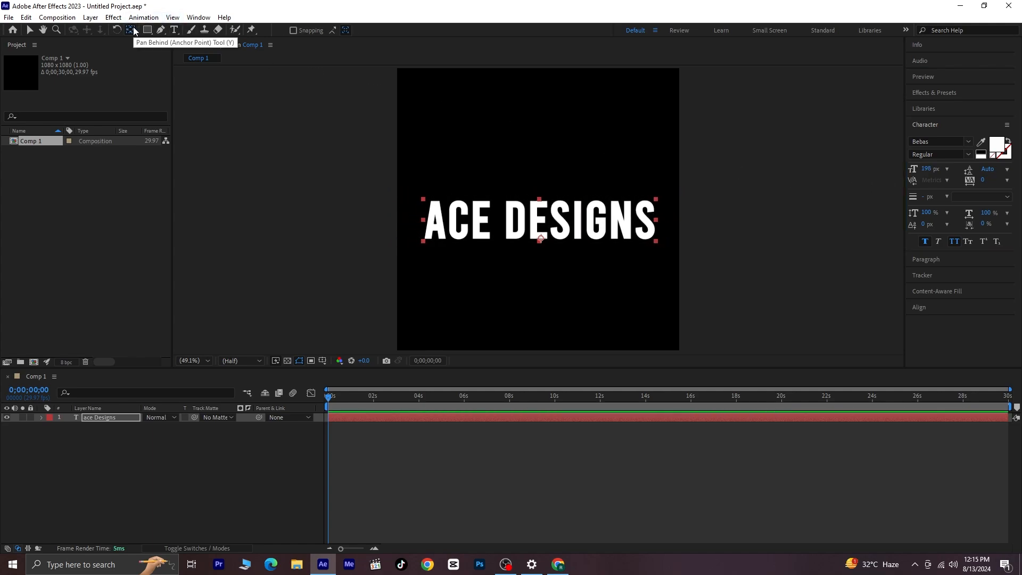
key("ctrl+alt+Home")
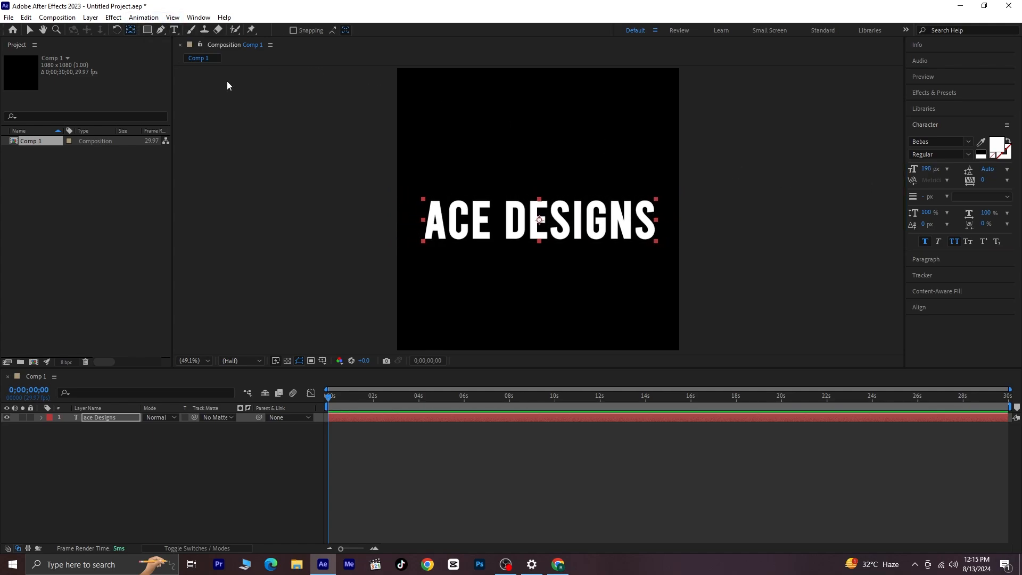
left_click(953, 308)
left_click(989, 215)
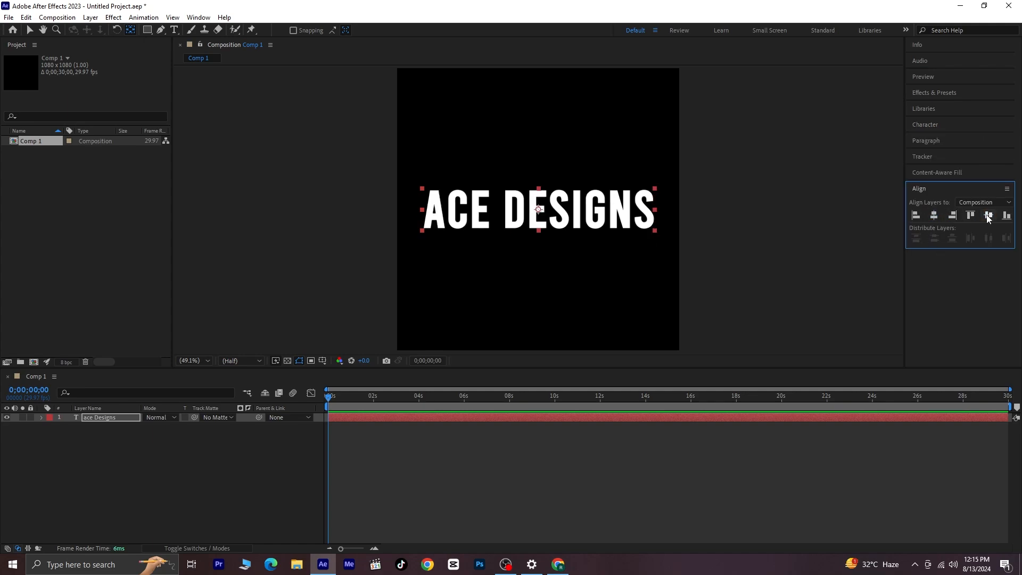
left_click(165, 446)
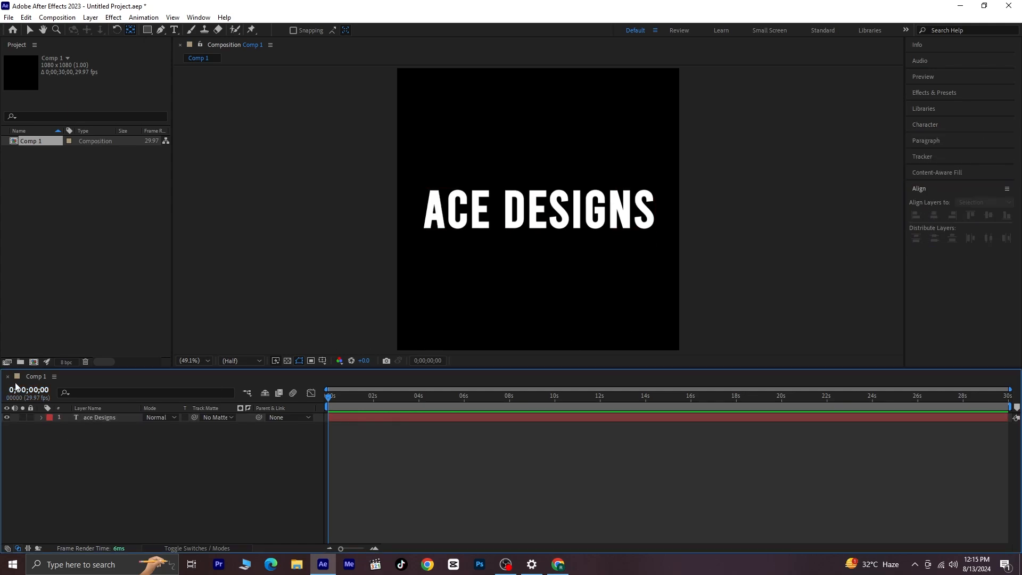
- Create a new 1080 x 1080 px composition named Glitch
left_click(34, 363)
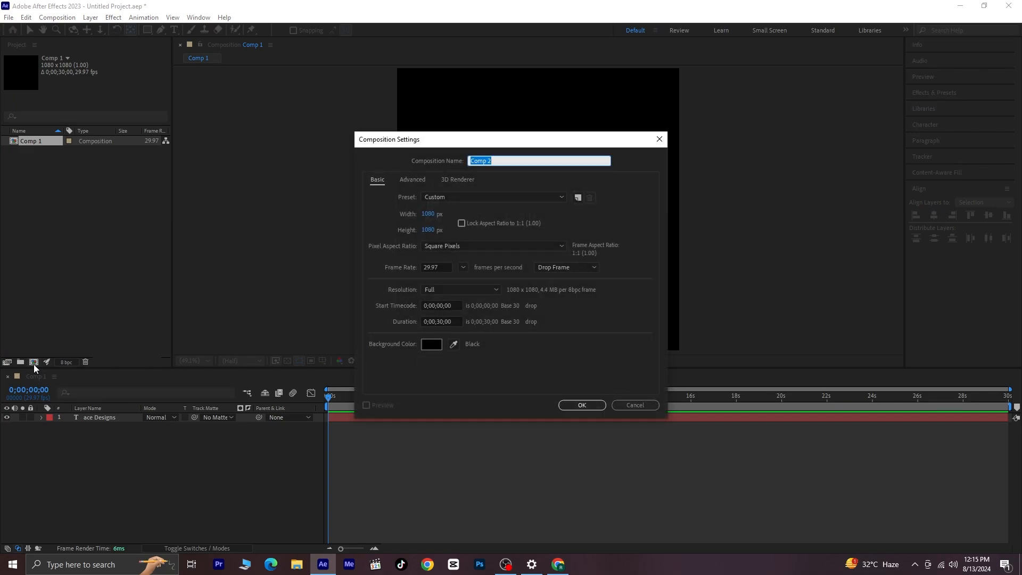
type("Glitch")
key("Return")
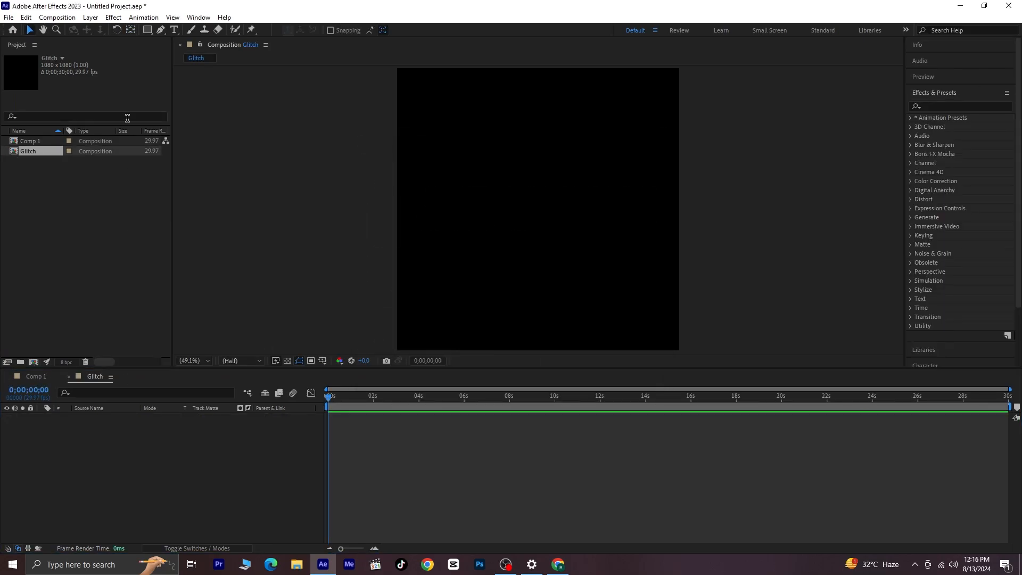
- Add a black solid layer to the Glitch composition with the default 1080 x 1080 px size
left_click(92, 18)
mouse_move(104, 29)
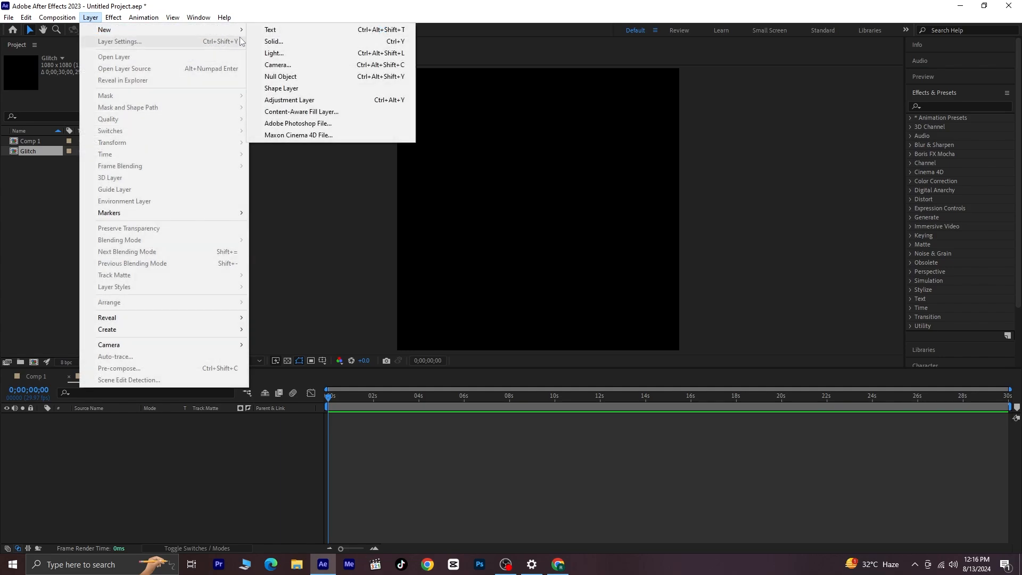
left_click(262, 42)
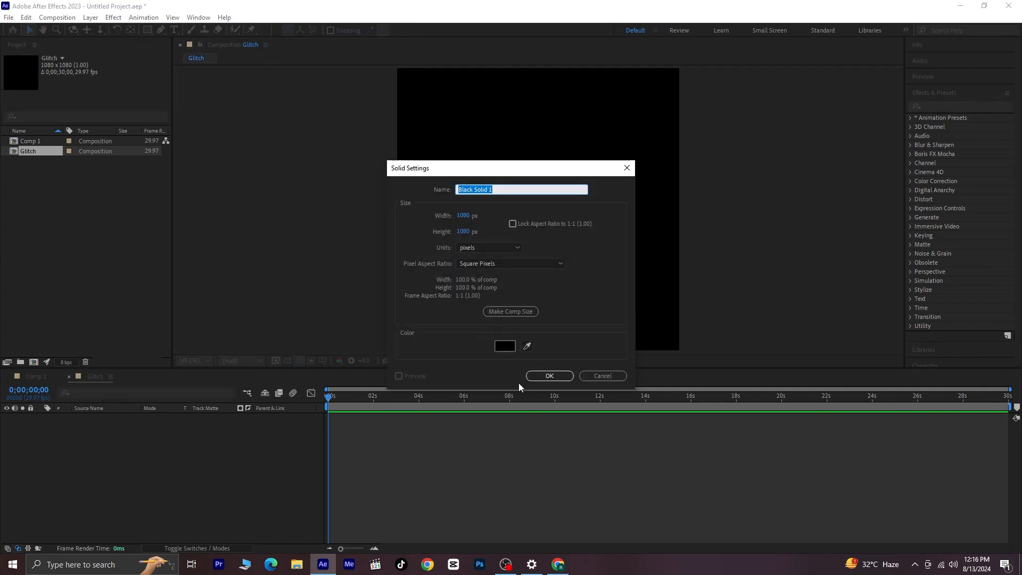
left_click(550, 376)
- Find the Fractal Noise effect and apply it to the black solid
left_click(931, 108)
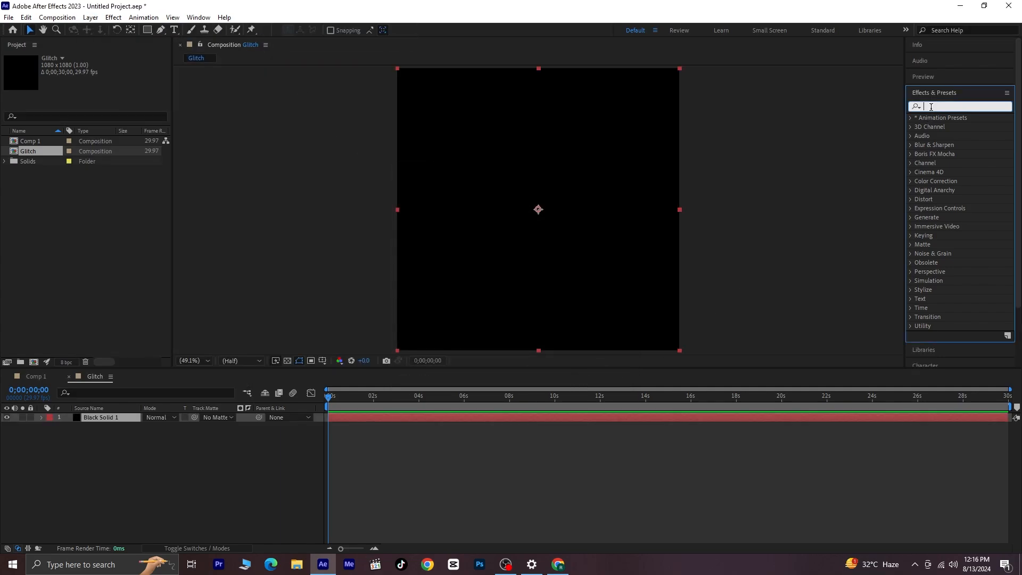
type("frac")
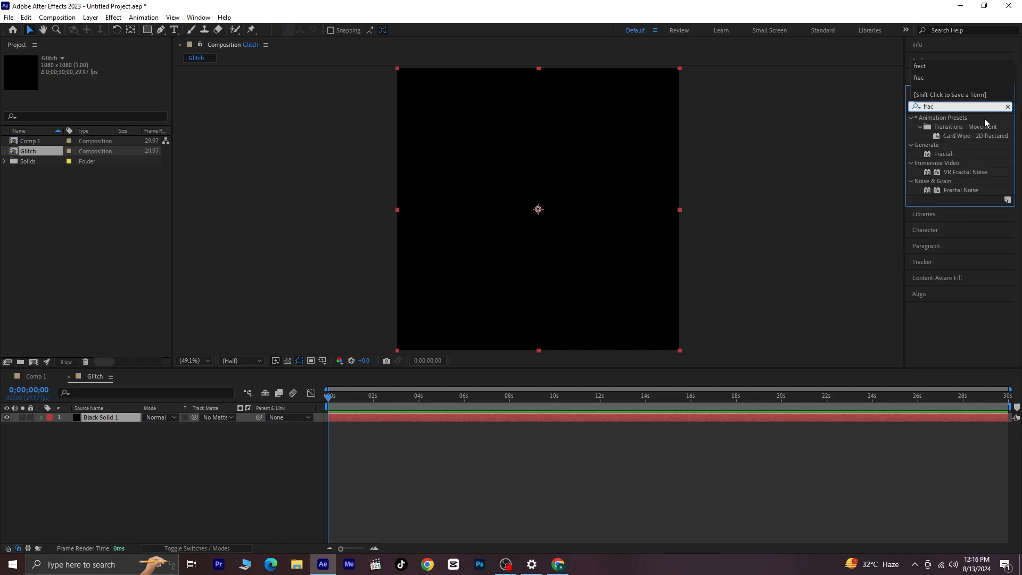
left_click(975, 190)
left_click_drag(979, 190, 596, 220)
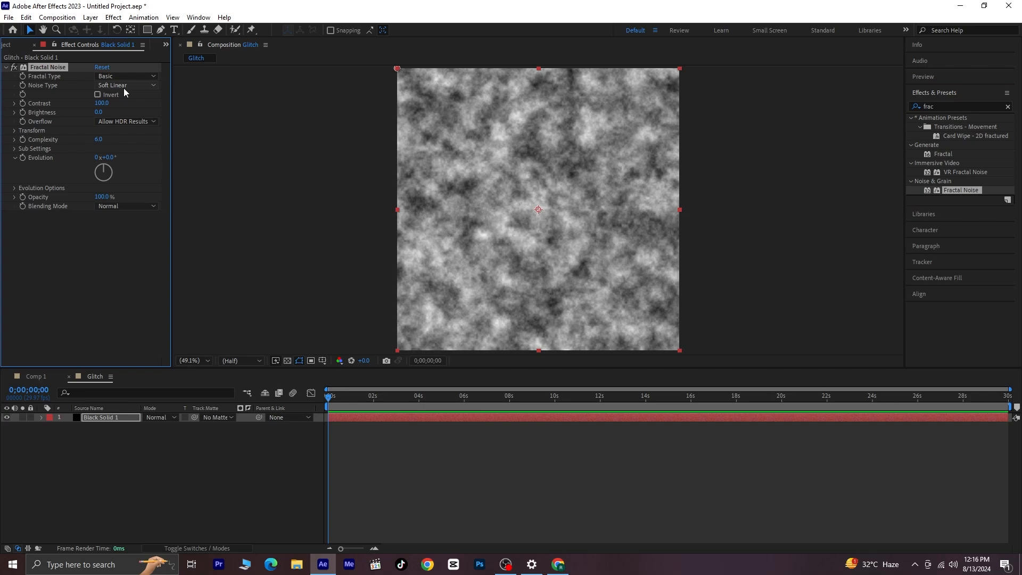
- Set the Fractal Noise type to Block and its contrast to 620
left_click(141, 87)
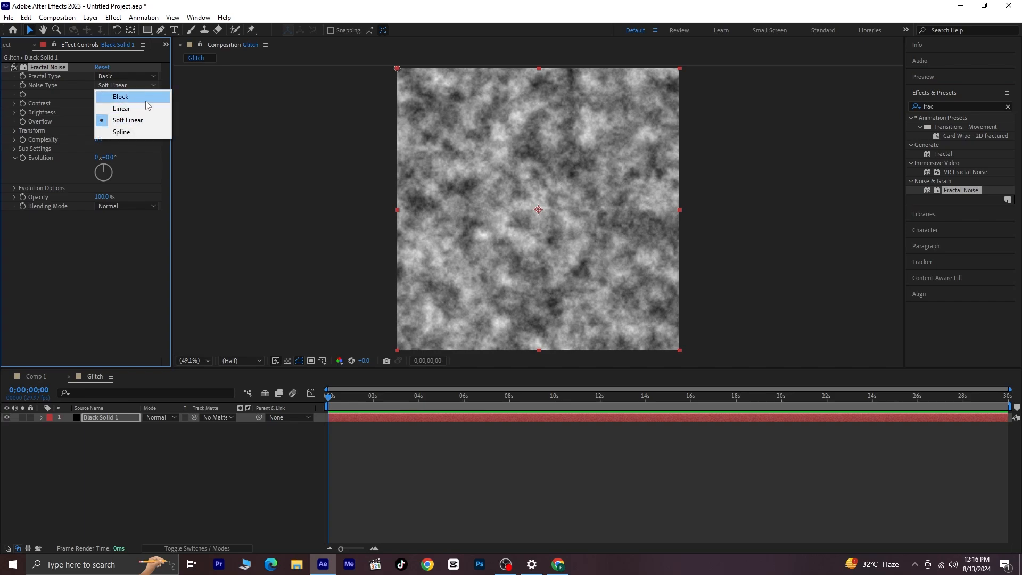
left_click(145, 96)
left_click_drag(101, 103, 317, 104)
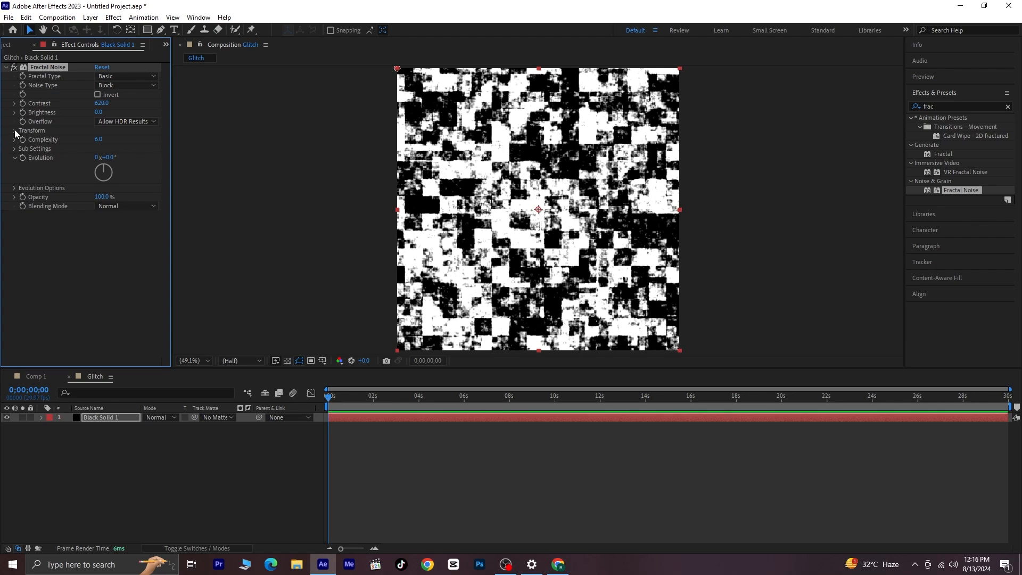
- Turn off the noise's uniform scaling and set its scale width to 600 and scale height to 50.4
left_click(15, 131)
left_click(98, 149)
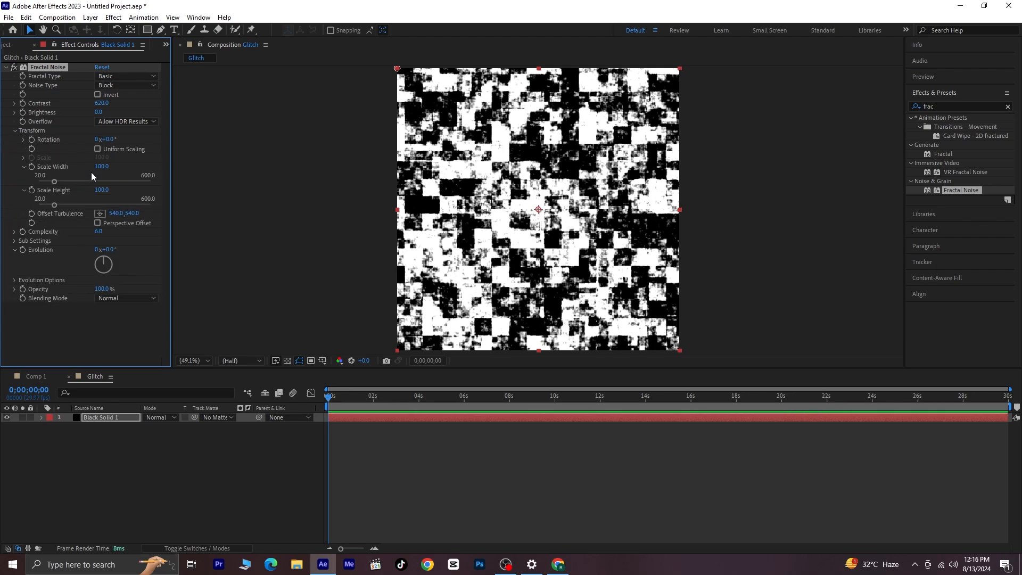
left_click_drag(91, 181, 168, 183)
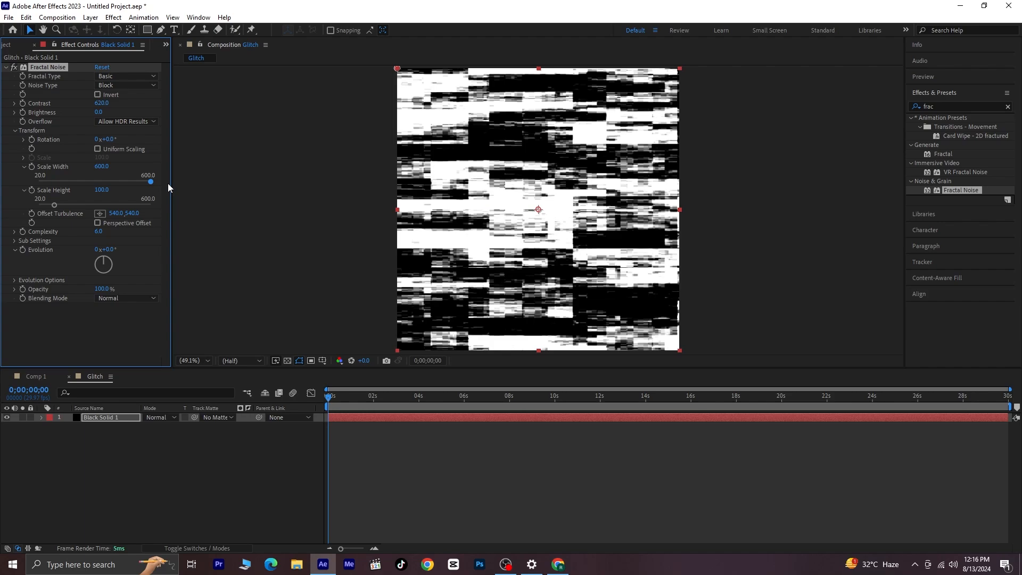
left_click(46, 205)
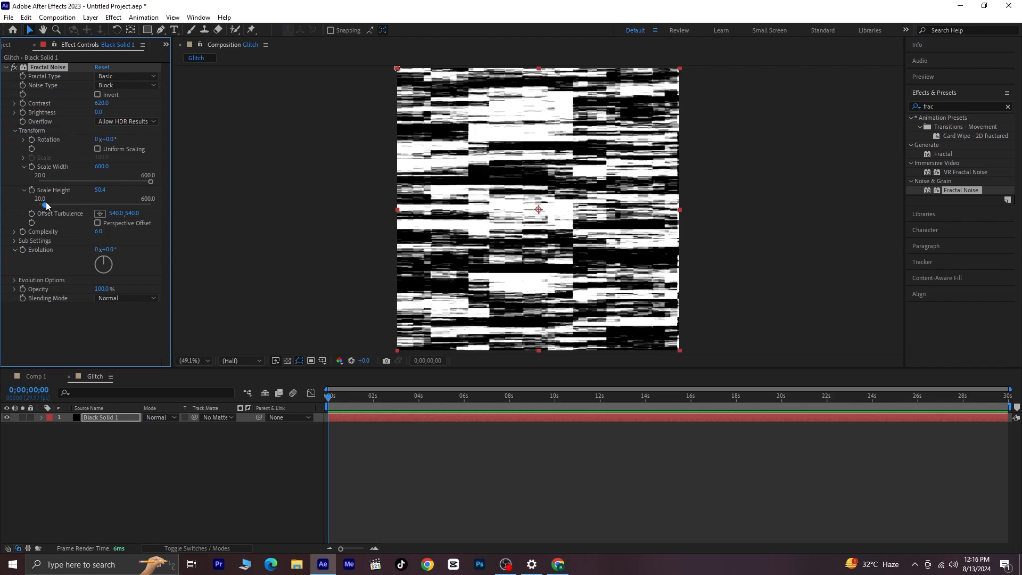
left_click(95, 334)
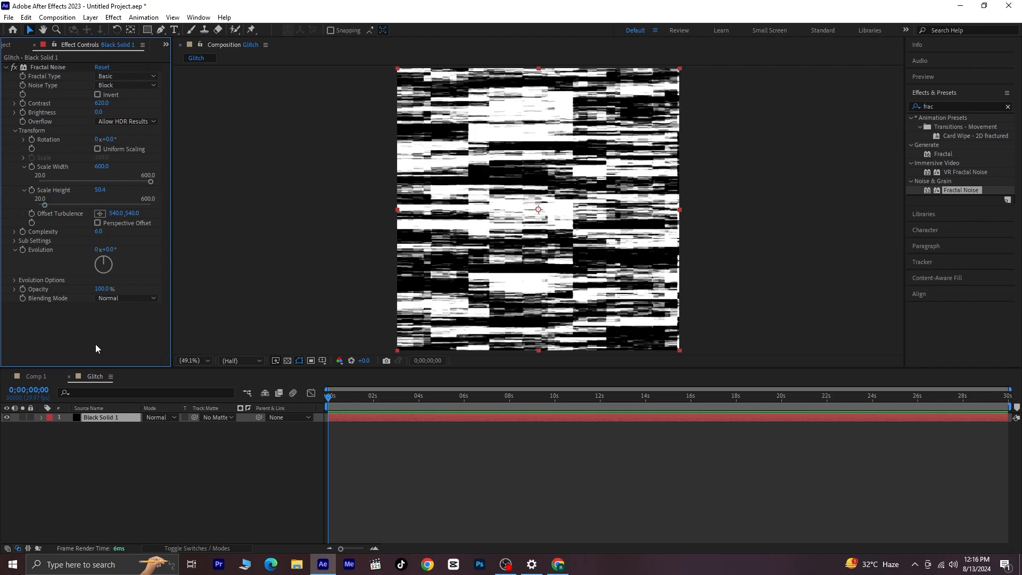
- Place the Glitch composition beneath the text layer in Comp 1 and hide it
left_click(27, 376)
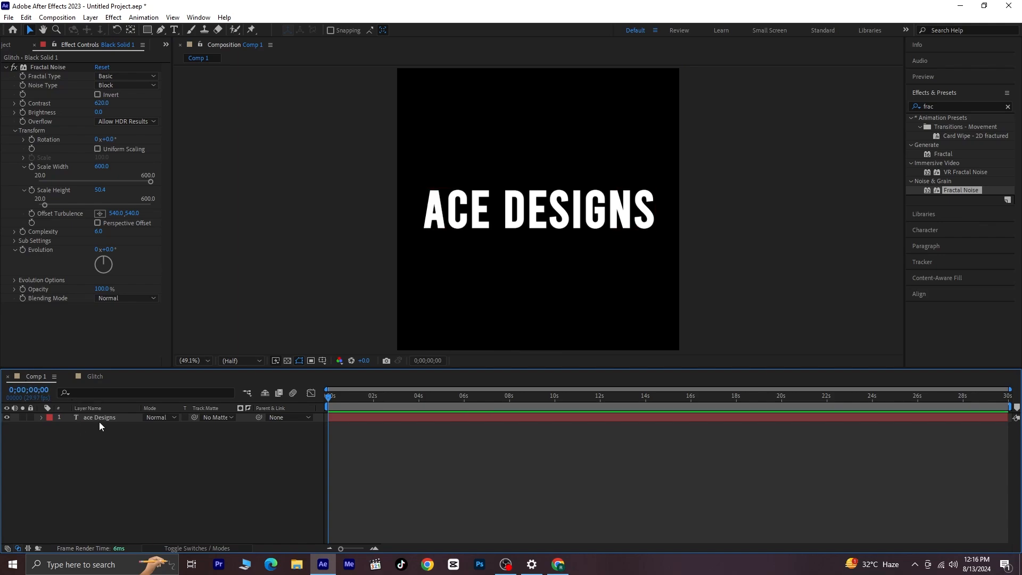
left_click(8, 47)
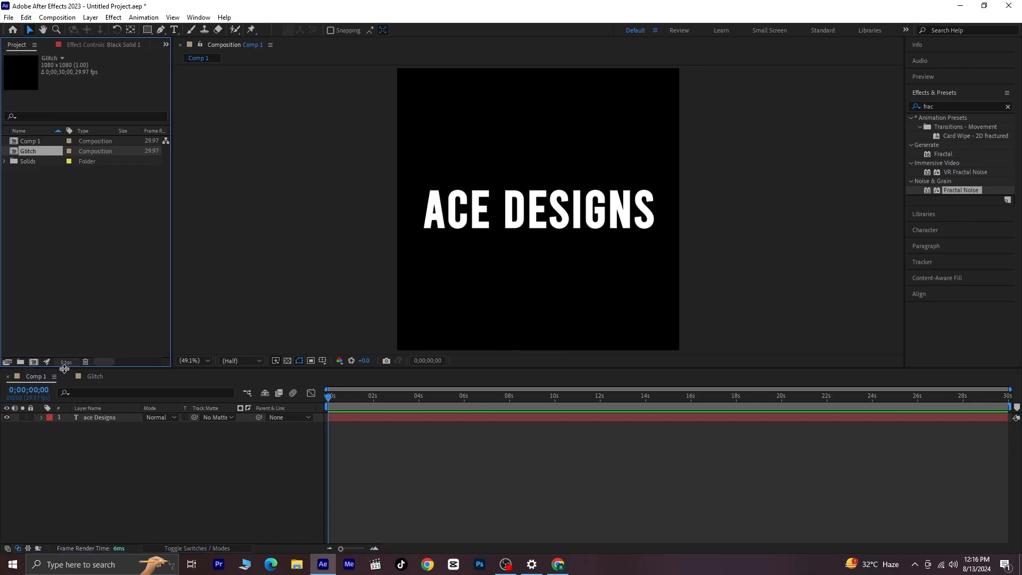
left_click_drag(31, 152, 99, 477)
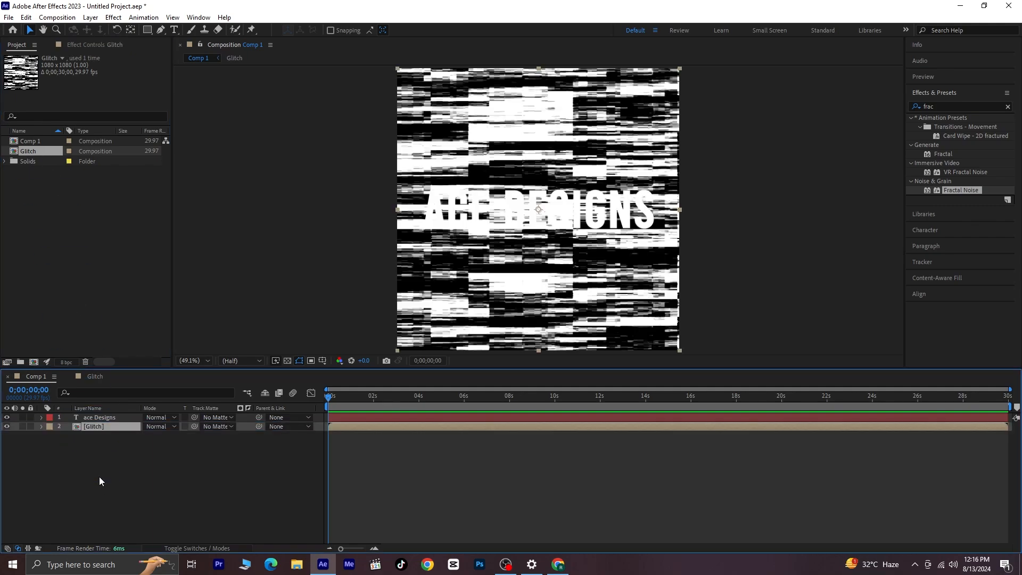
left_click(7, 427)
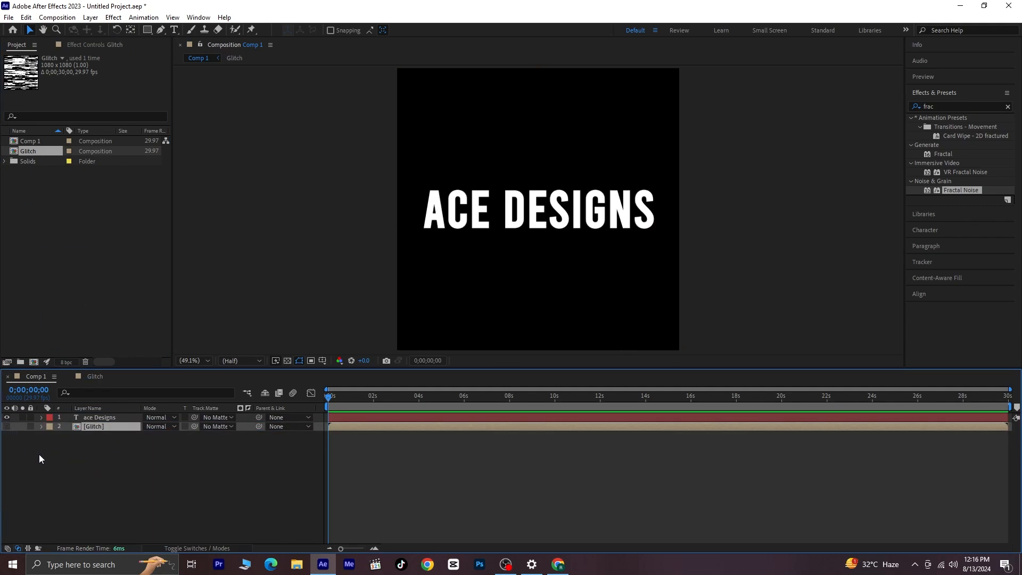
- Add a new adjustment layer above the text in Comp 1
left_click(93, 471)
left_click(91, 18)
mouse_move(139, 30)
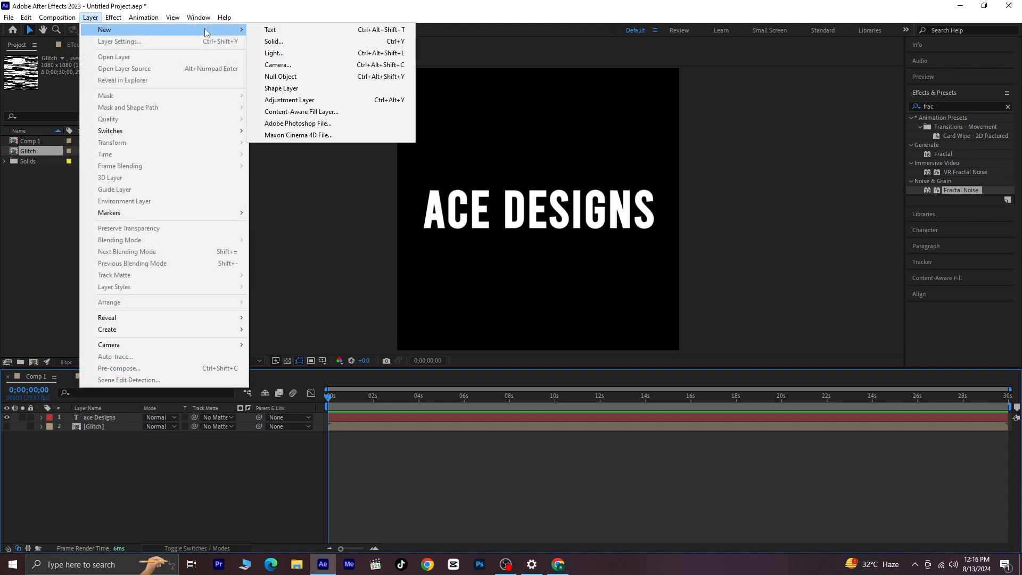
left_click(353, 101)
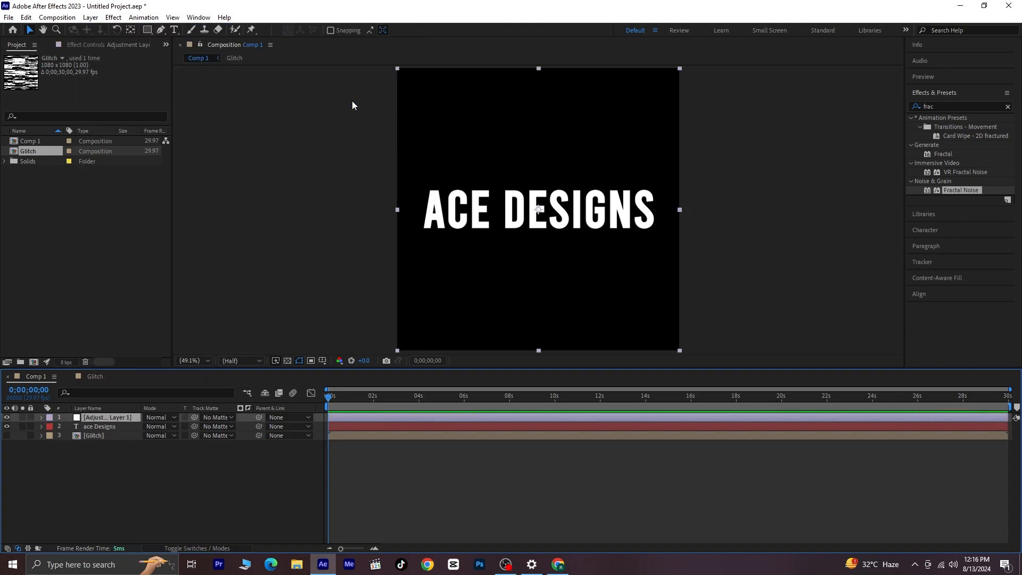
- Find the Displacement Map effect and apply it to the adjustment layer
left_click(963, 106)
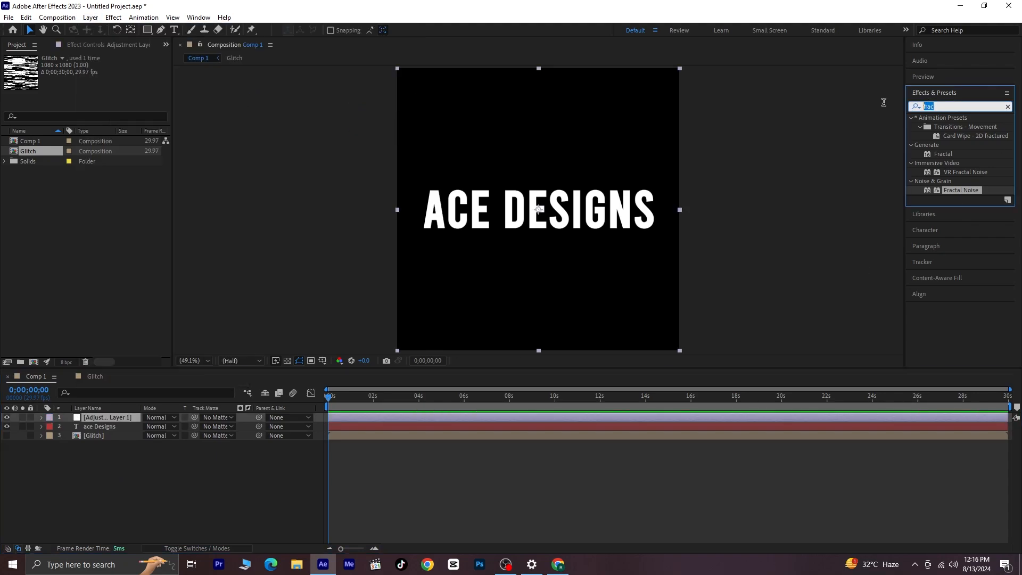
type("displa")
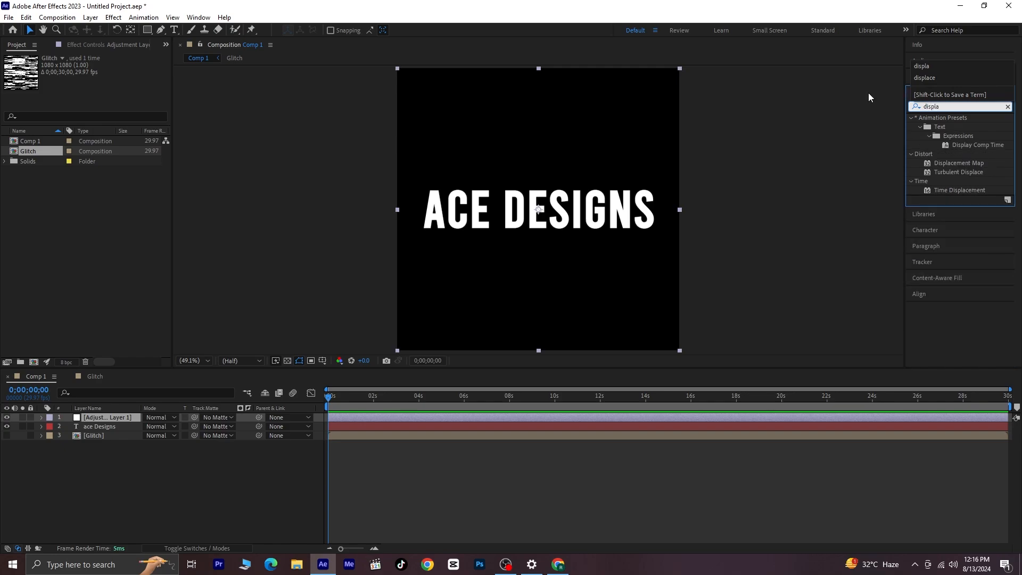
left_click(962, 164)
left_click_drag(966, 162, 115, 423)
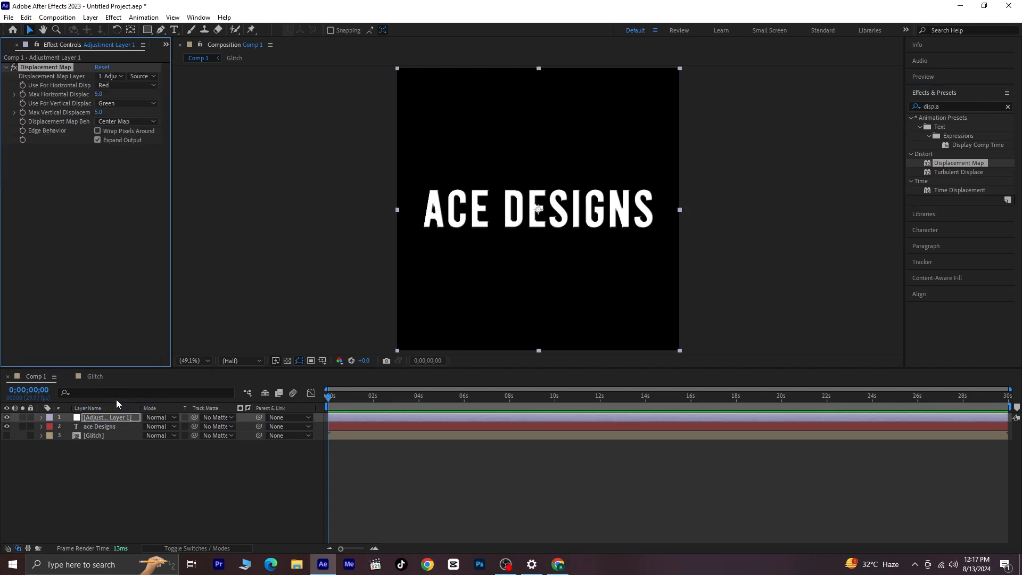
- Use the Glitch layer as displacement map and keyframe the maximum horizontal and vertical displacement at the first frame, showing the keyframes
left_click(112, 77)
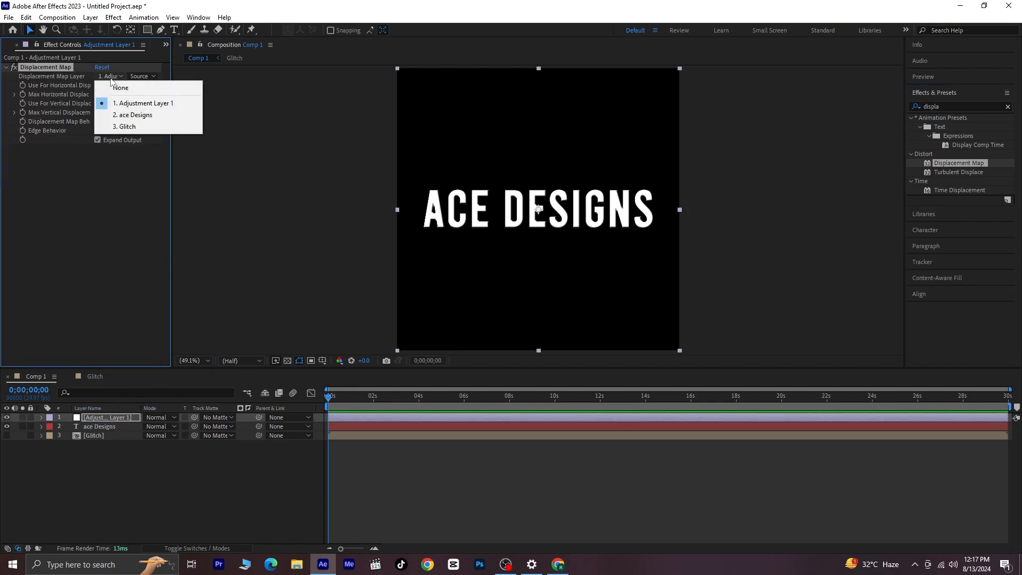
left_click(158, 133)
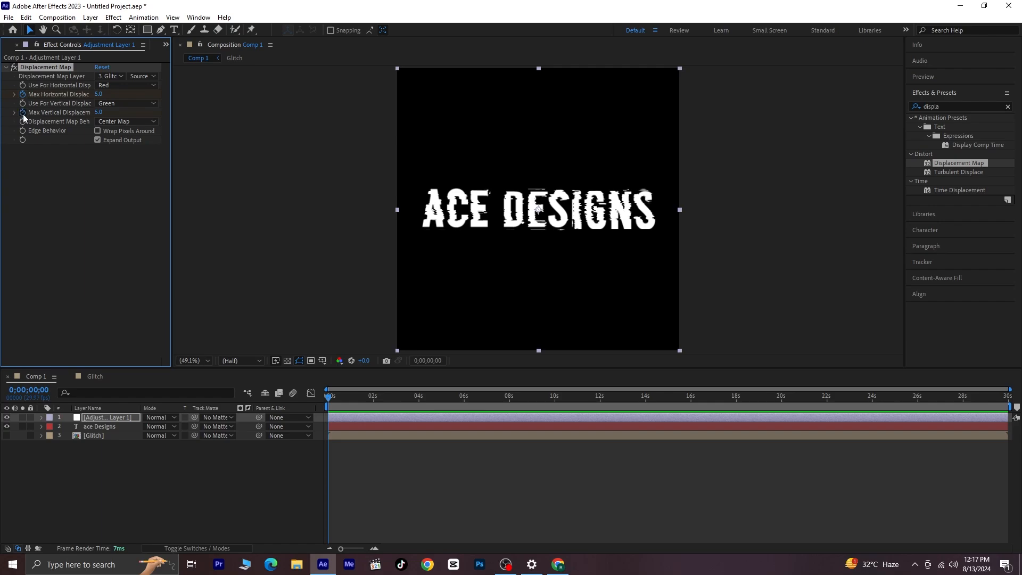
key("u")
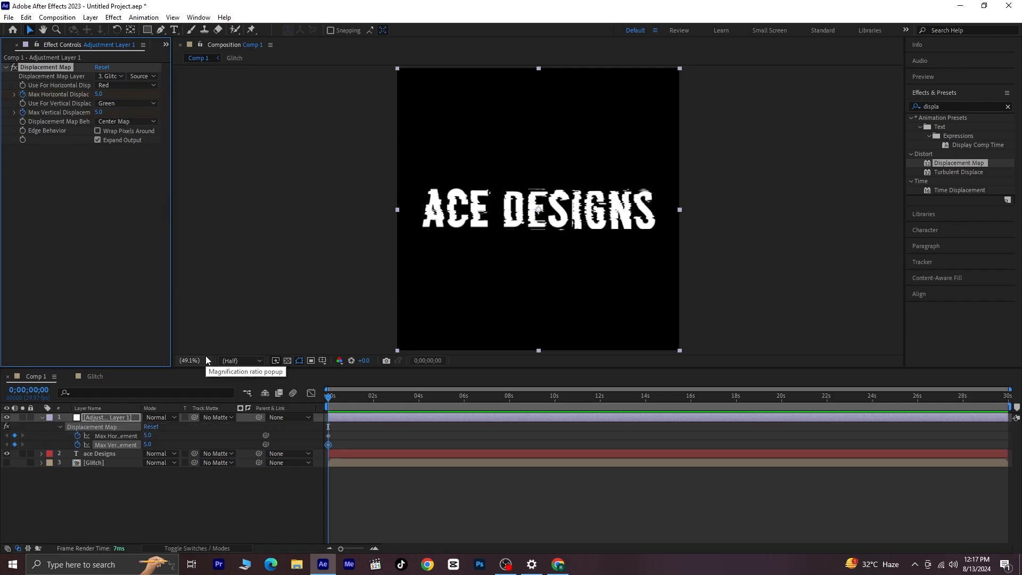
- Keyframe the Displacement Map's maximum horizontal displacement to 136 at frame 5
key("equal")
left_click(416, 513)
key("equal")
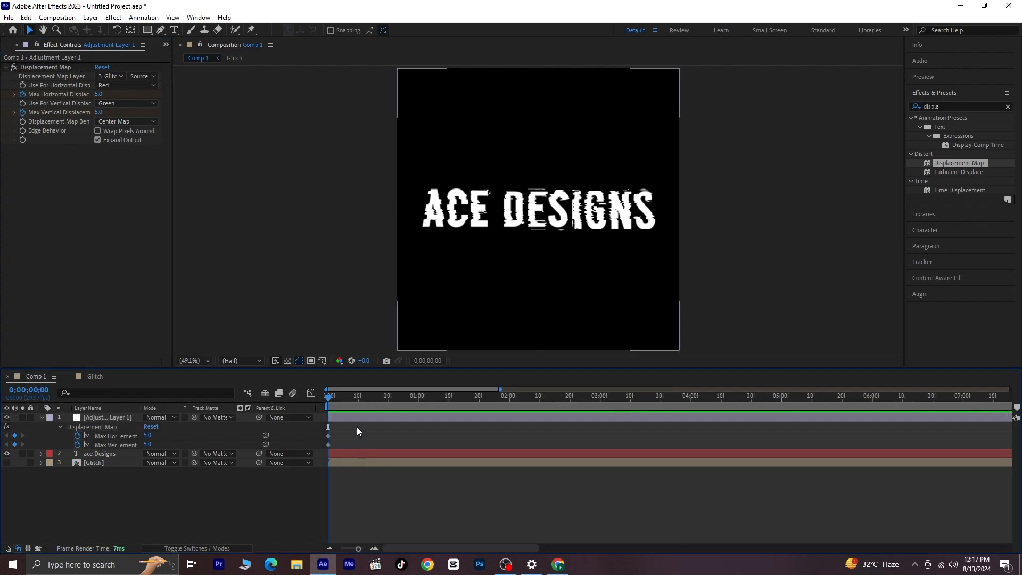
left_click_drag(332, 398, 346, 402)
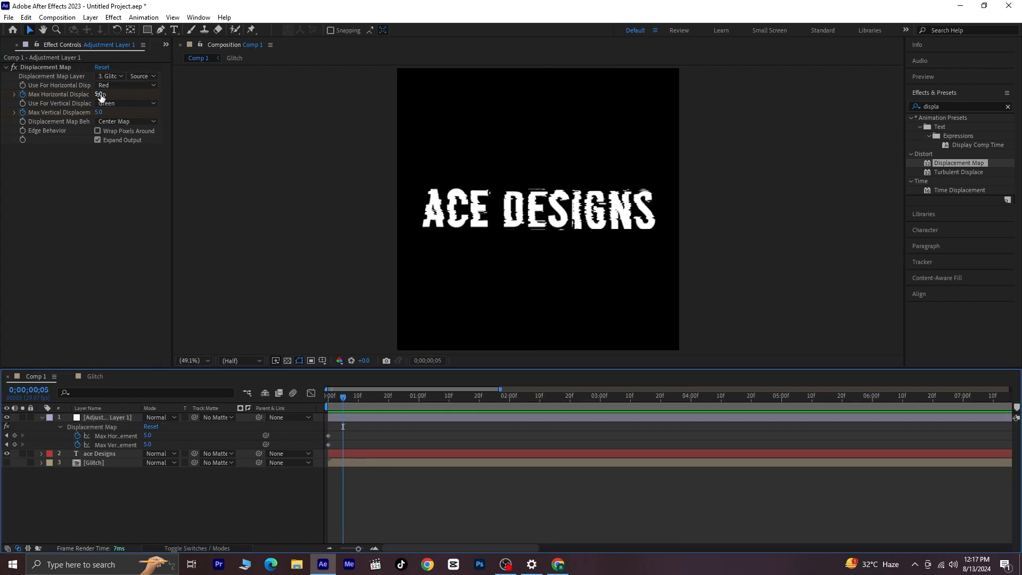
left_click_drag(100, 94, 153, 94)
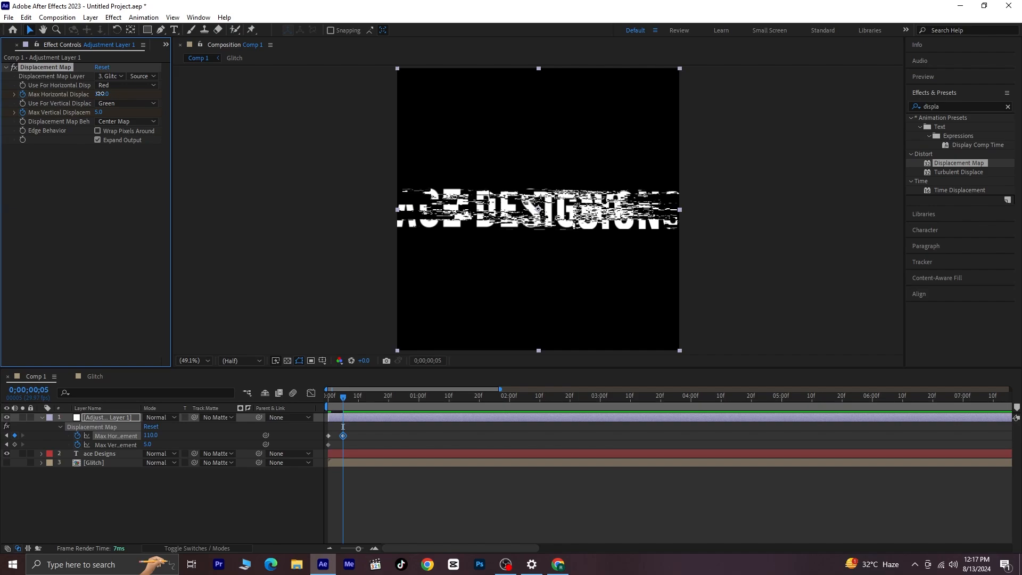
left_click_drag(101, 95, 113, 94)
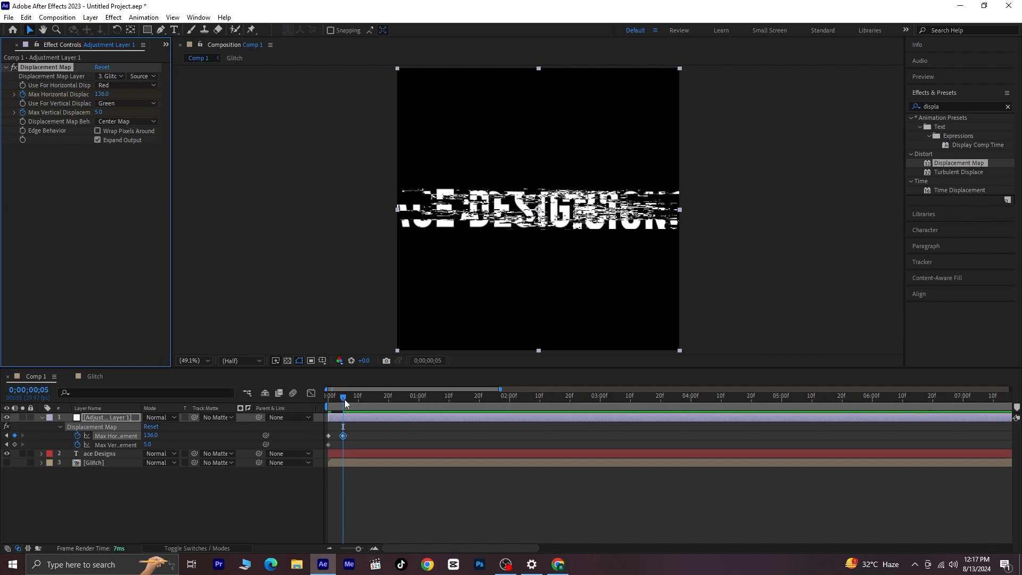
- At frame 10, keyframe the maximum horizontal displacement to 298 and the maximum vertical displacement to 65
left_click_drag(346, 395, 361, 421)
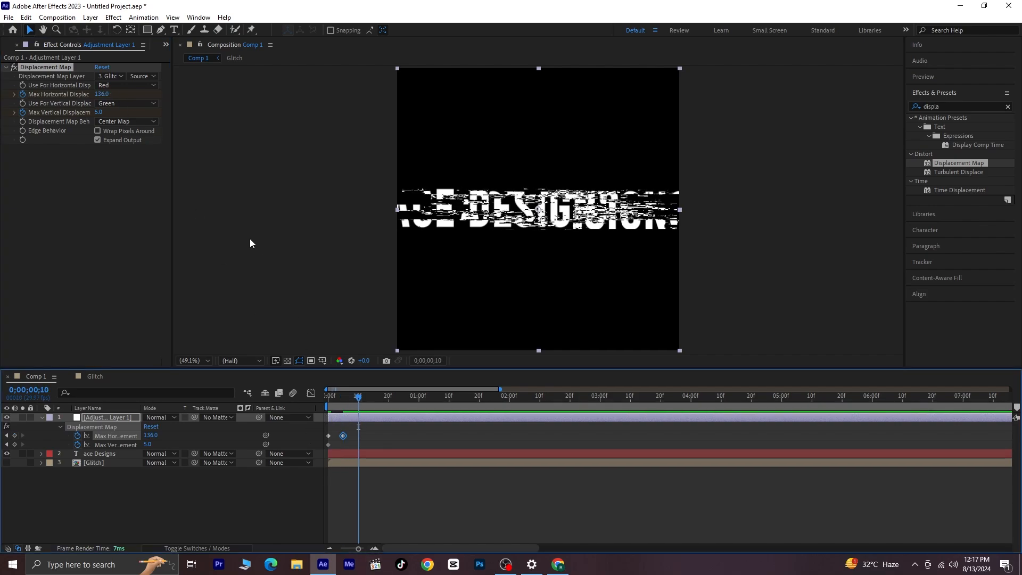
left_click_drag(101, 94, 188, 94)
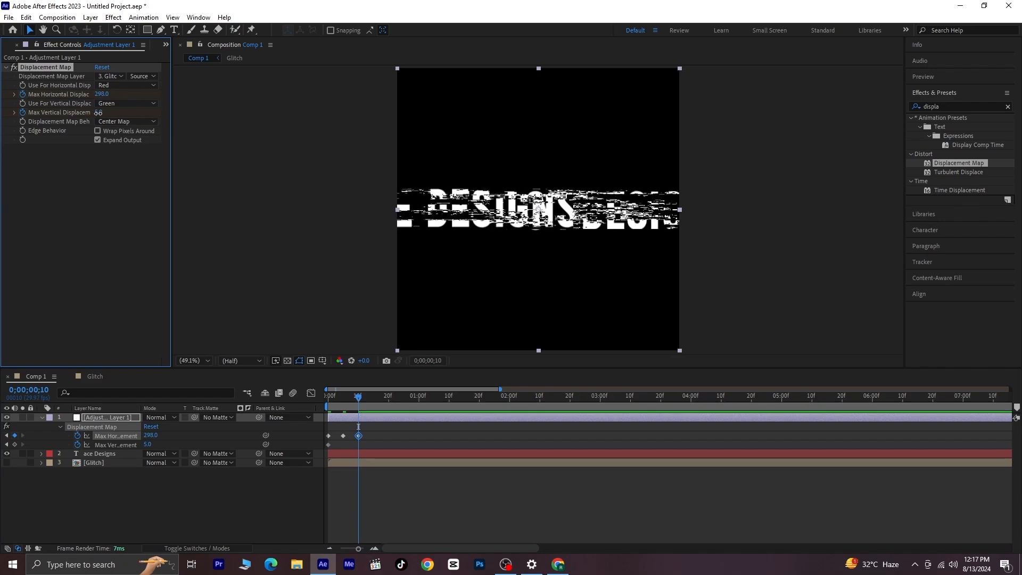
left_click_drag(98, 112, 126, 109)
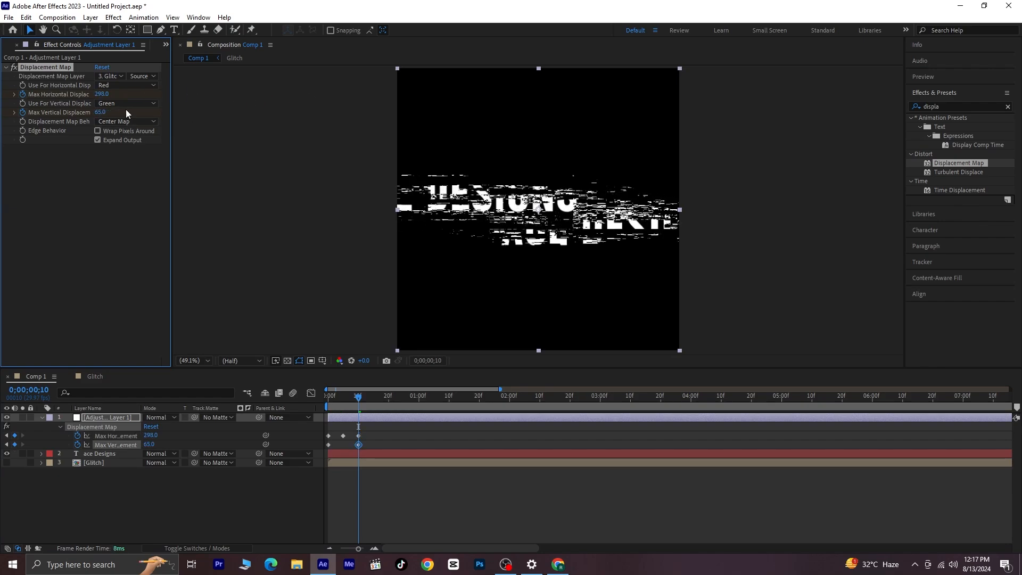
- At frame 15, keyframe the maximum horizontal displacement to 34 and the maximum vertical displacement to 4
left_click_drag(360, 401, 375, 411)
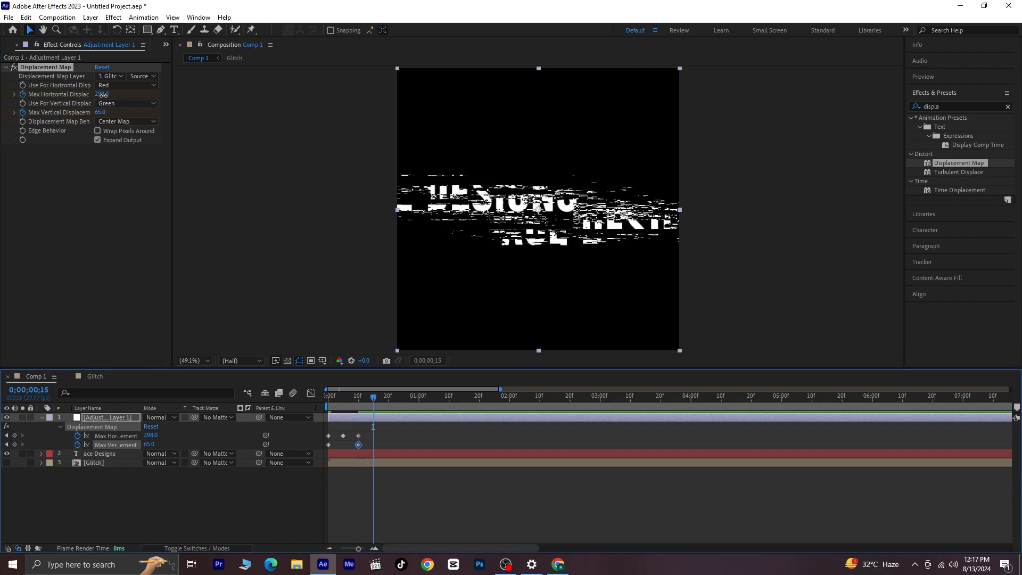
left_click_drag(101, 94, 35, 137)
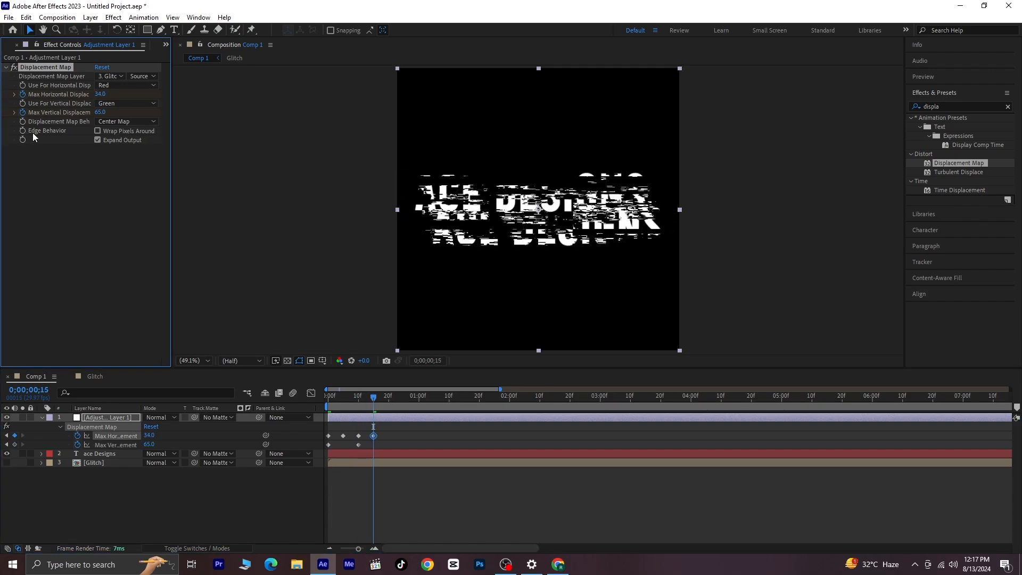
left_click_drag(100, 113, 83, 121)
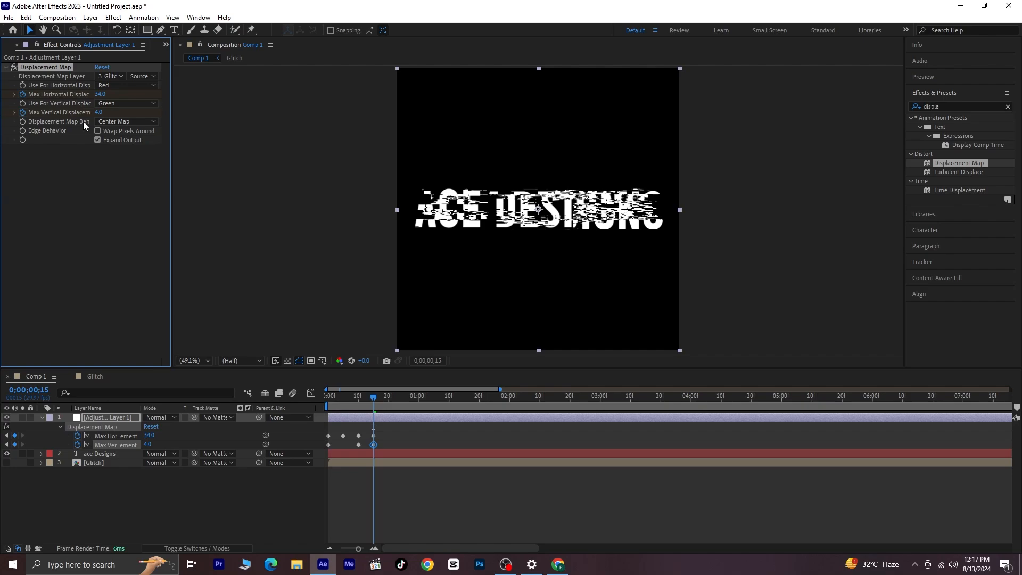
- At frame 17, keyframe both the maximum horizontal and vertical displacement to 0
left_click_drag(374, 395, 380, 397)
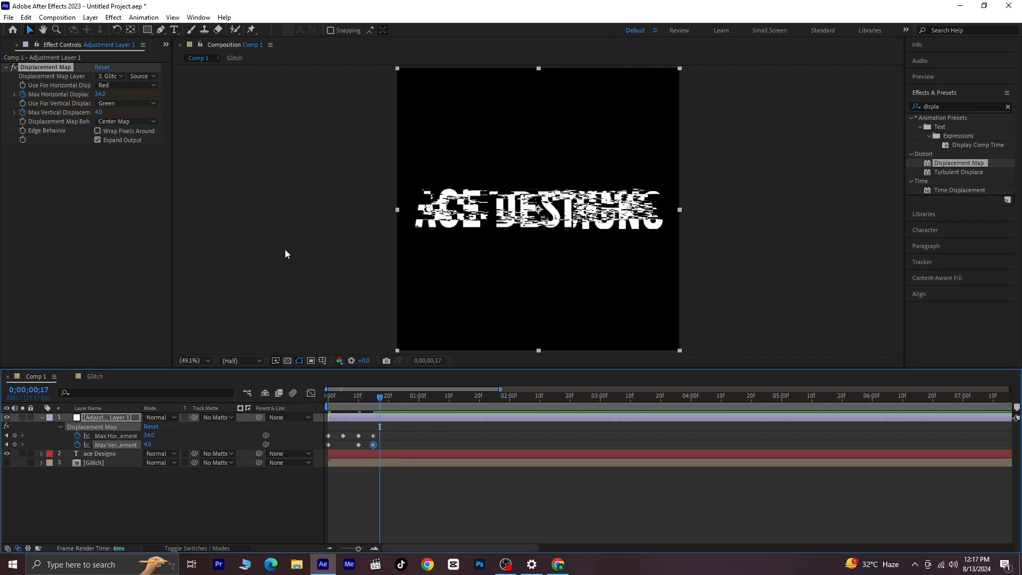
left_click(99, 93)
type("0")
key("Return")
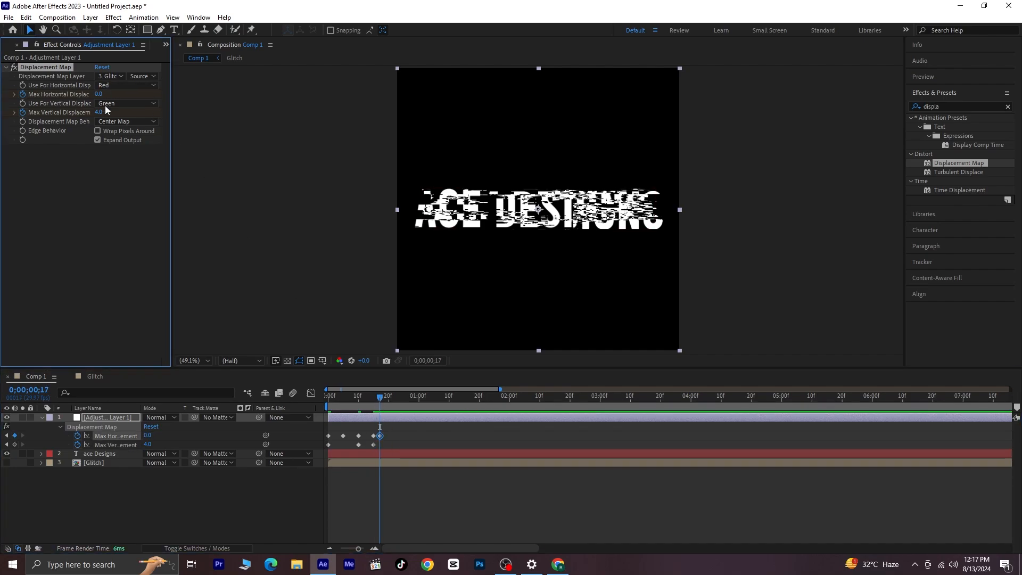
left_click(100, 112)
type("0")
key("Return")
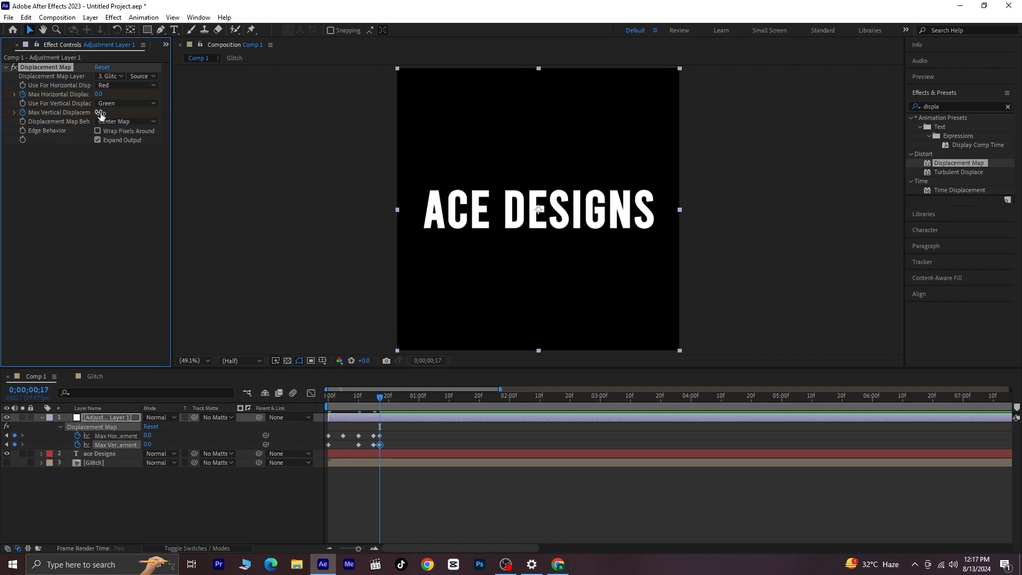
- At frame 20, keyframe the maximum horizontal displacement to 97 and the maximum vertical displacement to 54
left_click_drag(382, 397, 389, 397)
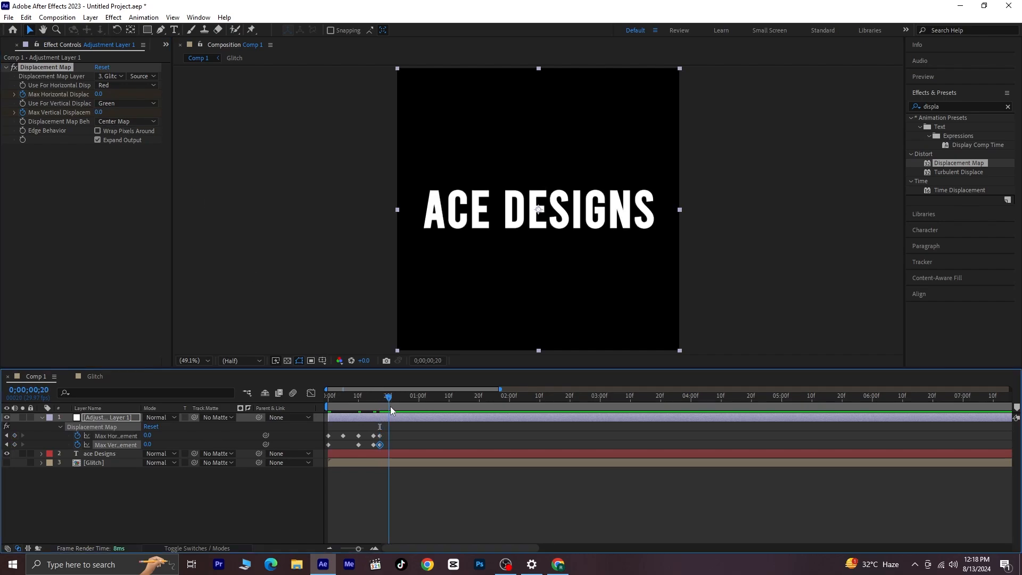
left_click_drag(99, 93, 159, 102)
left_click_drag(99, 112, 131, 114)
- At frame 22, keyframe the maximum vertical displacement to -36 and the maximum horizontal displacement to 8
key("Page_Down")
key("Page_Down")
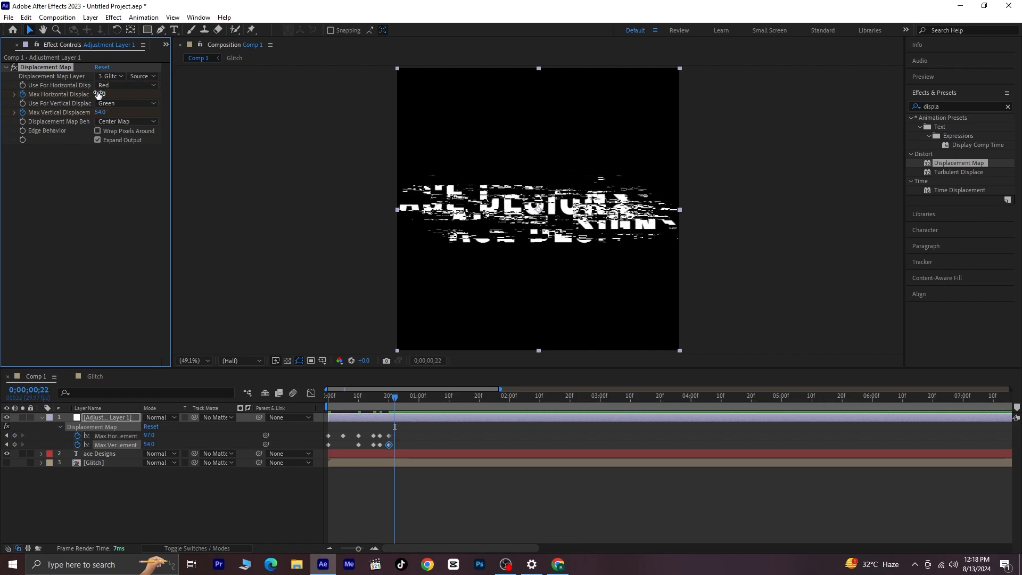
left_click_drag(99, 112, 68, 129)
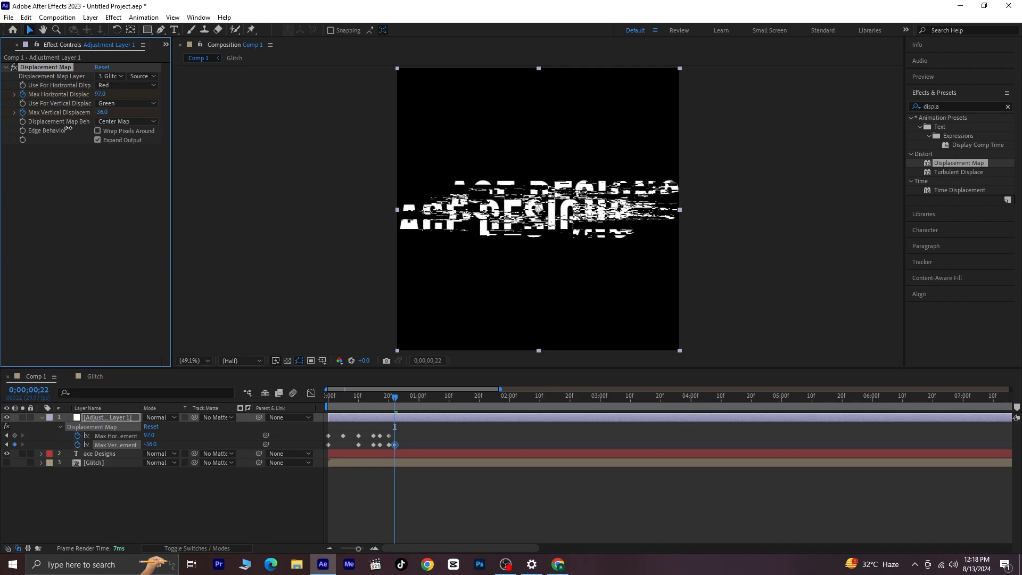
left_click(93, 93)
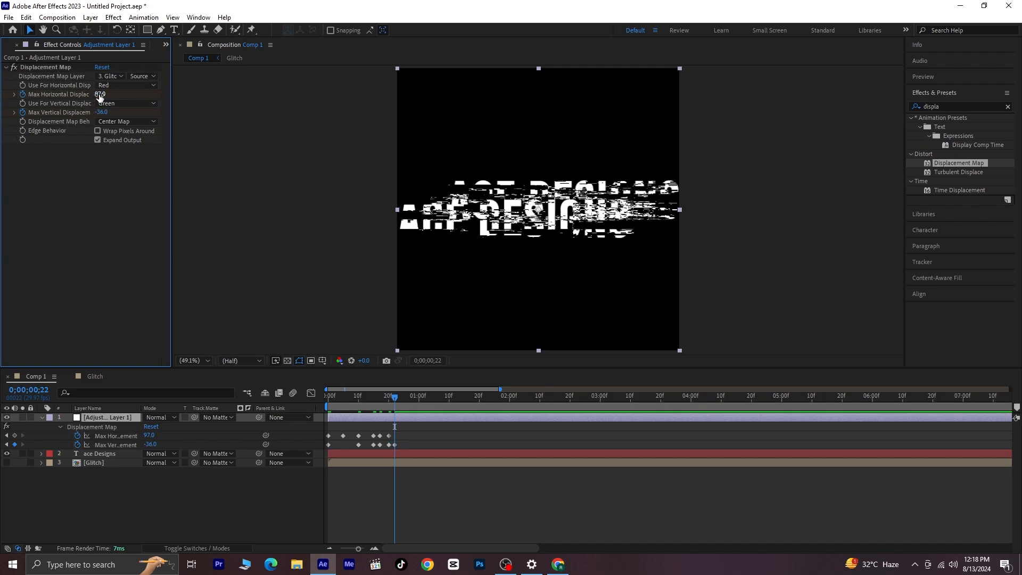
left_click_drag(99, 94, 59, 102)
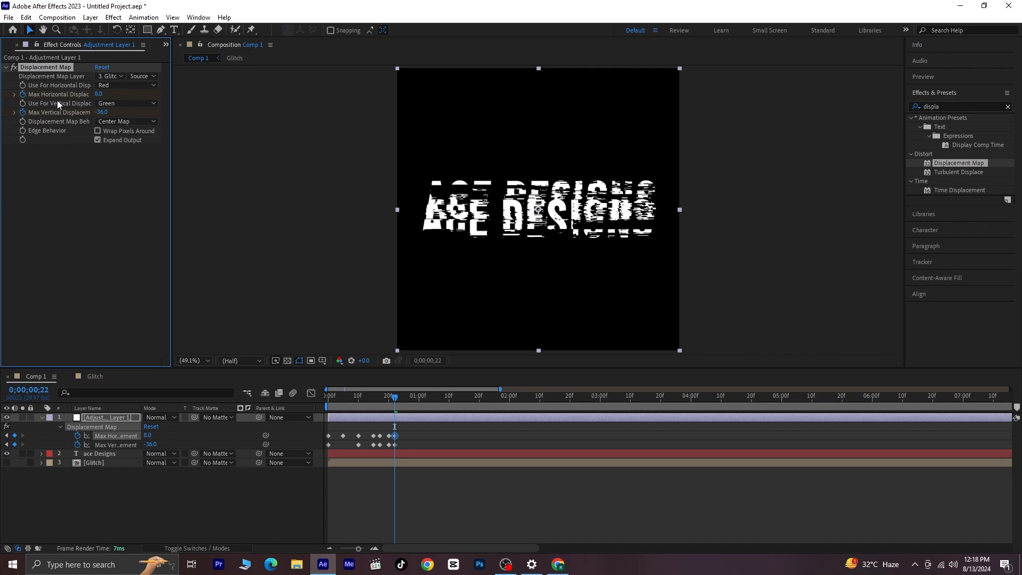
- At frame 24, keyframe both the maximum horizontal and vertical displacement to 0
key("Page_Down")
key("Page_Down")
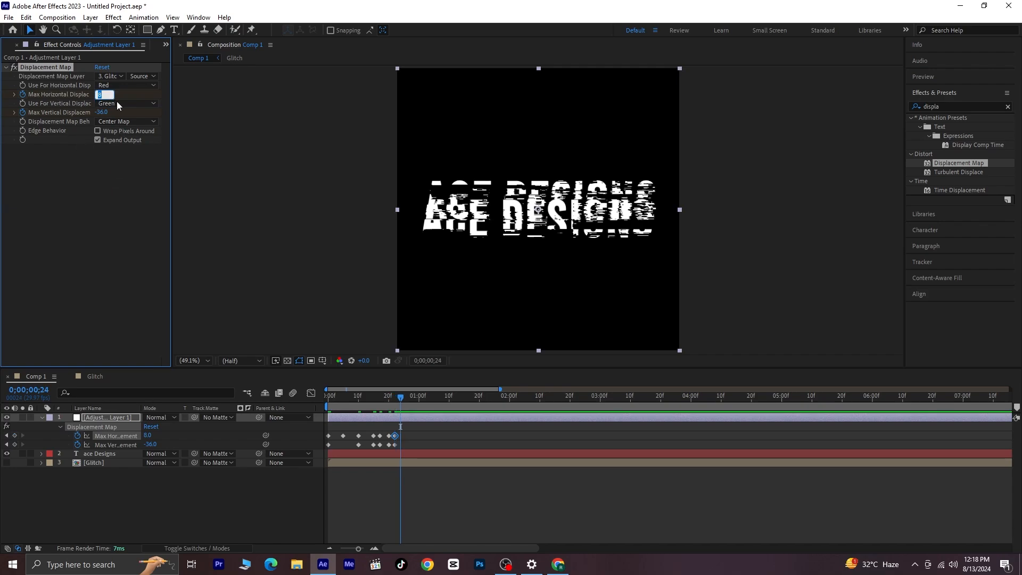
type("0")
key("Return")
left_click(101, 112)
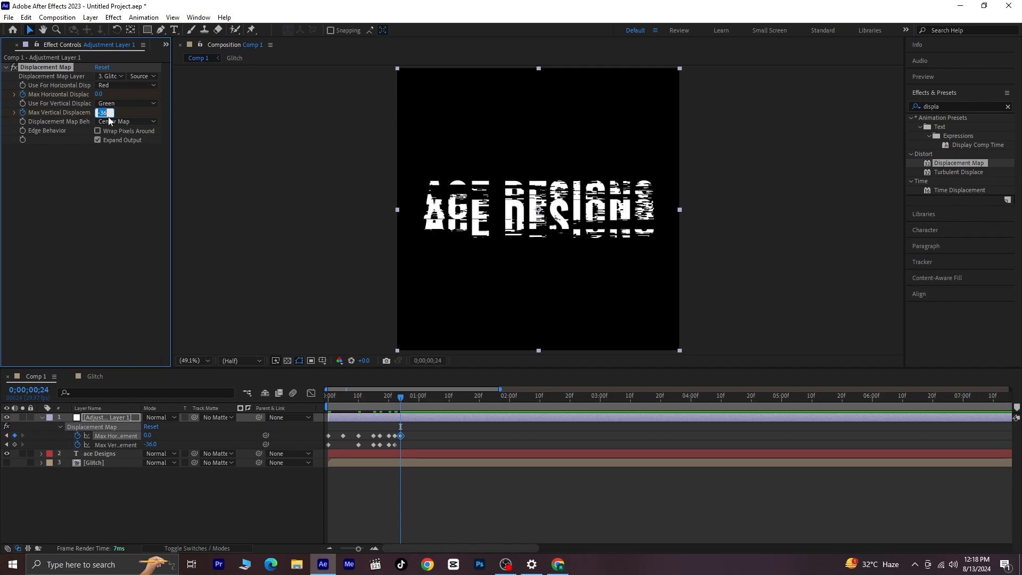
type("0")
key("Return")
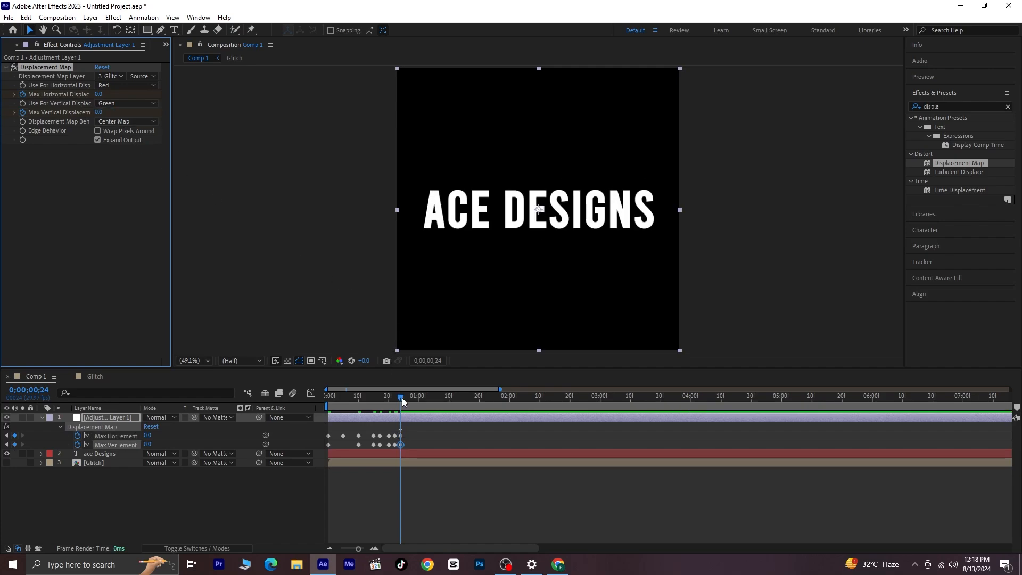
- Preview the first glitch burst from the start of Comp 1
left_click_drag(402, 397, 259, 425)
key("space")
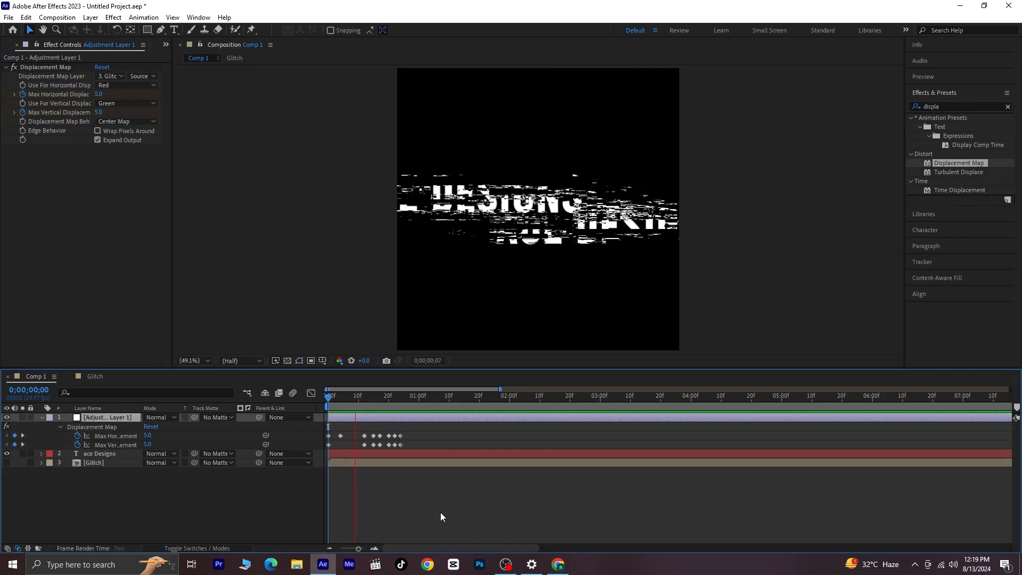
key("space")
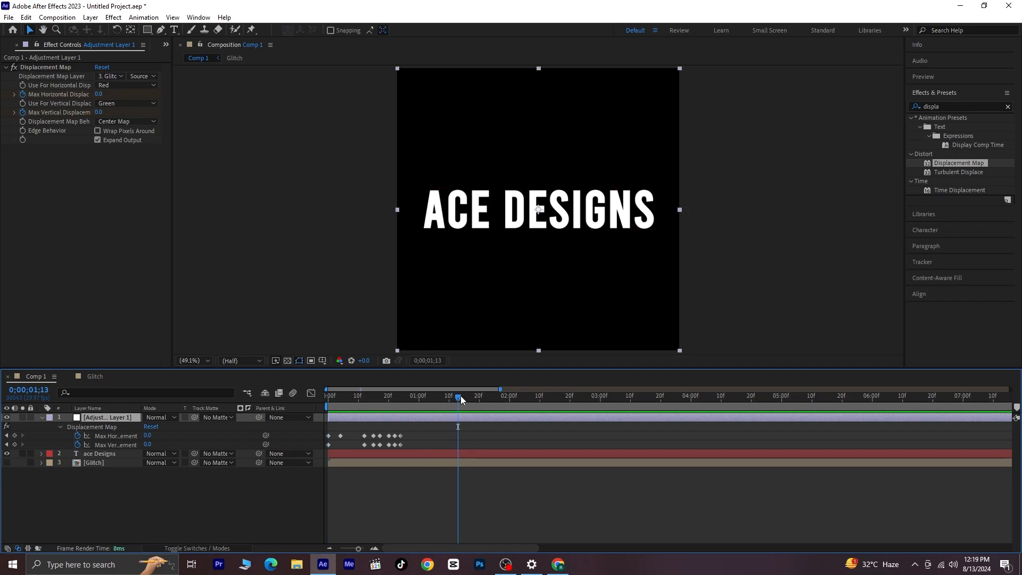
- Add keyframes holding both displacement values at 0;00;01;00, and set the maximum horizontal displacement to 160 at 0;00;01;02
left_click_drag(461, 395, 421, 450)
left_click(15, 435)
left_click(14, 445)
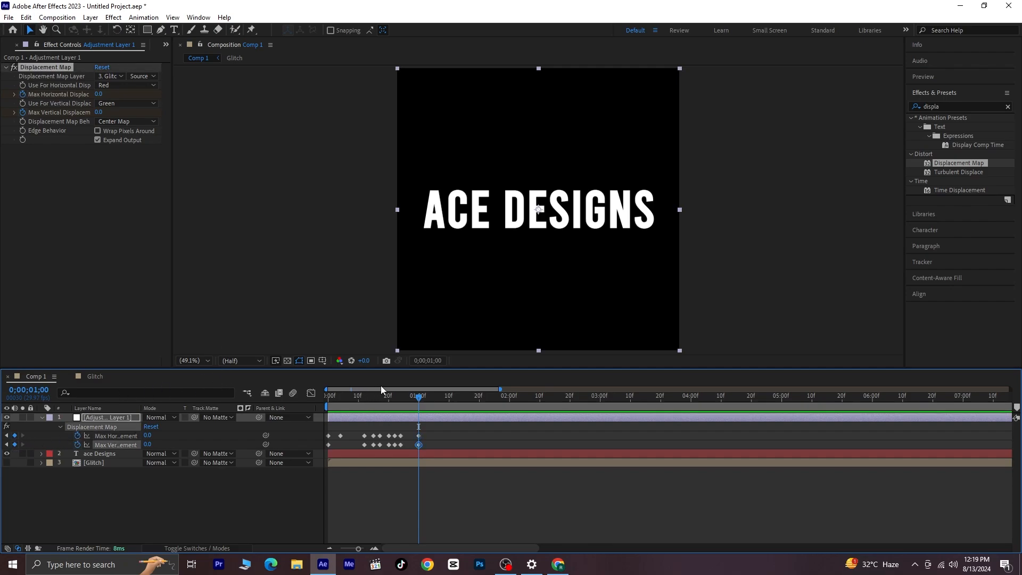
left_click_drag(424, 396, 426, 398)
left_click_drag(99, 96, 184, 96)
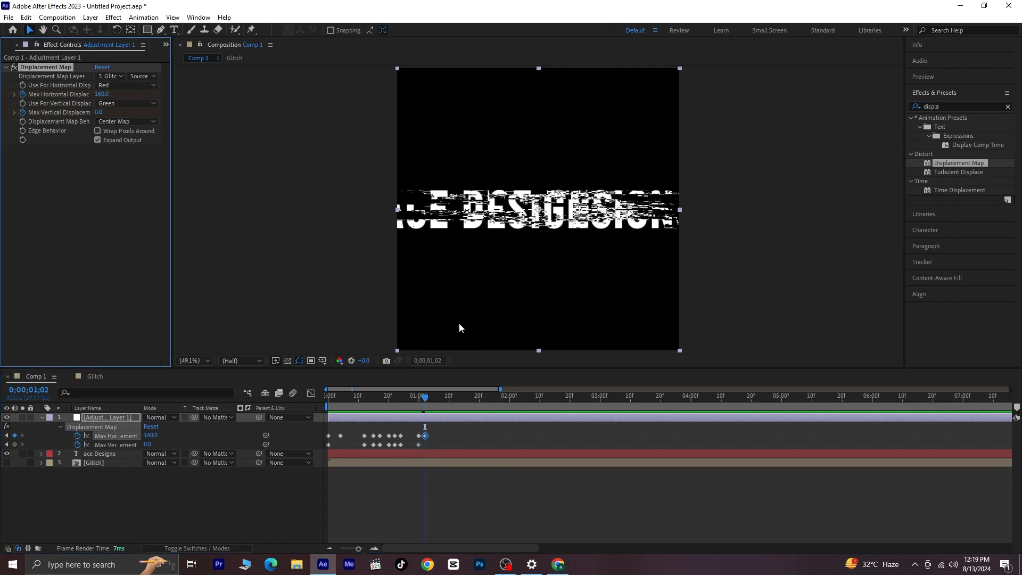
- At 0;00;01;04, keyframe the maximum horizontal displacement to -223 and the maximum vertical displacement to 86
left_click_drag(426, 397, 431, 399)
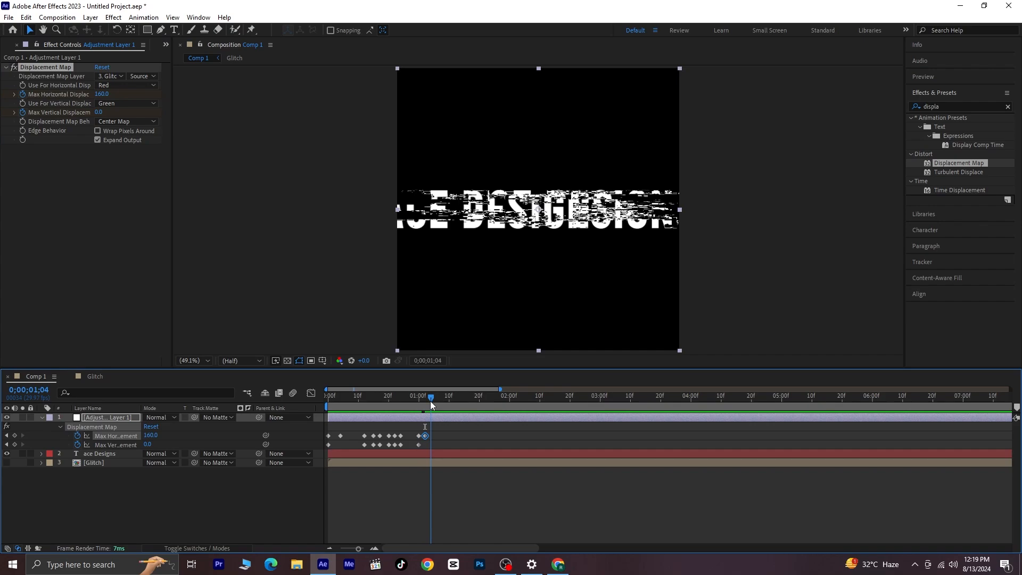
left_click_drag(101, 95, 6, 106)
left_click_drag(101, 95, 22, 102)
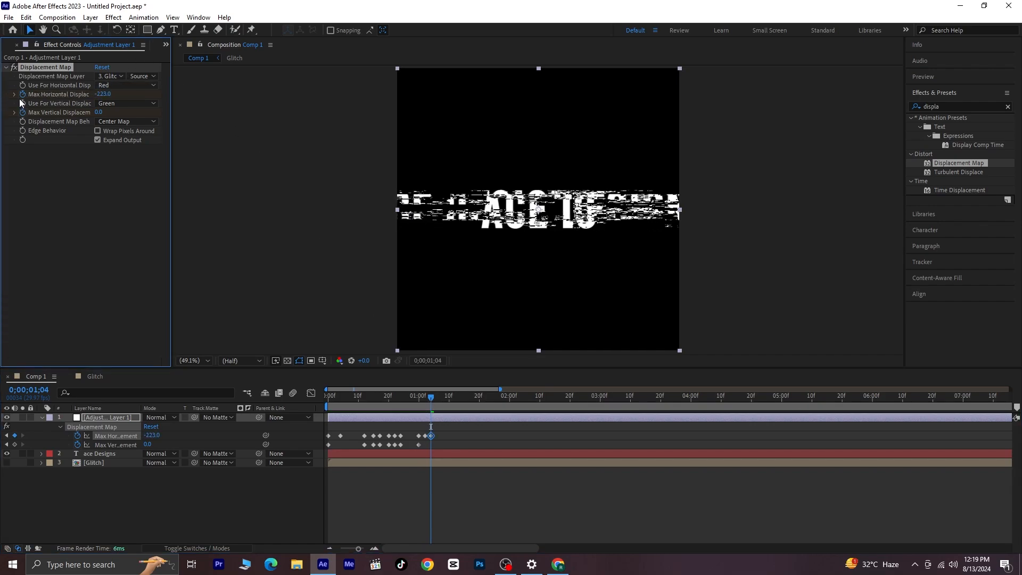
left_click_drag(98, 112, 144, 113)
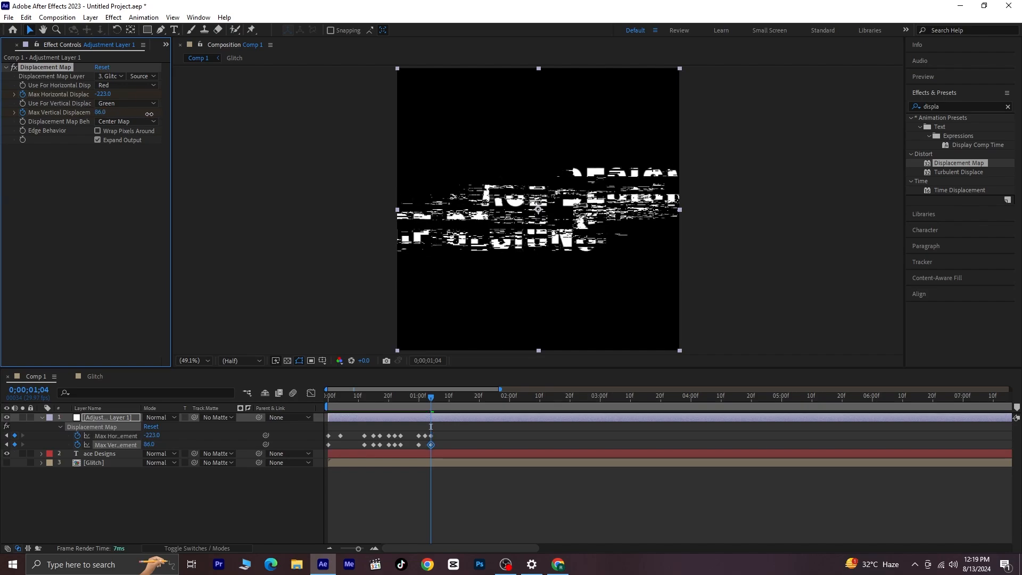
- At 0;00;01;05, set the maximum vertical displacement to 3 and add a keyframe holding the horizontal displacement
left_click(433, 396)
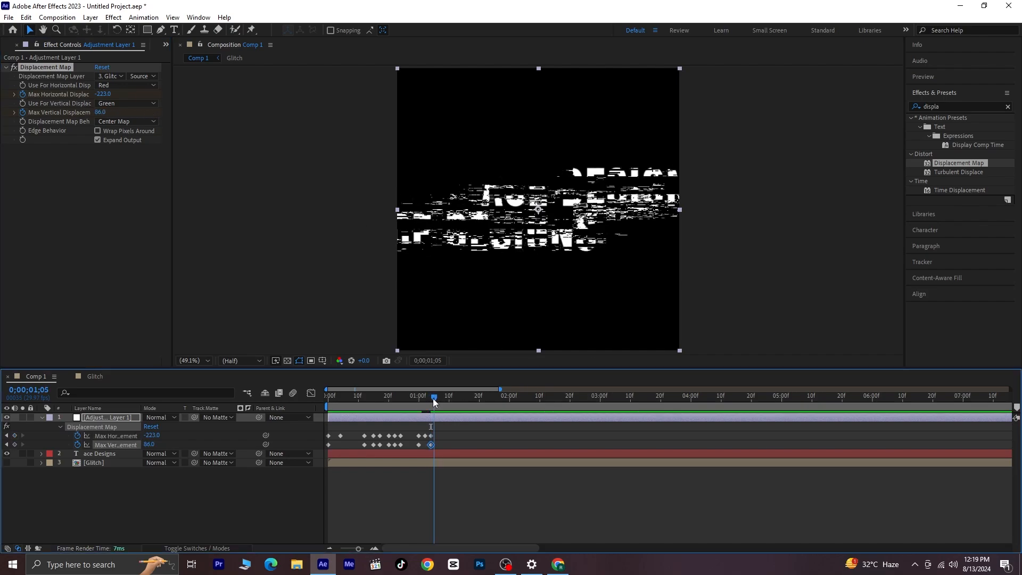
left_click_drag(99, 112, 63, 118)
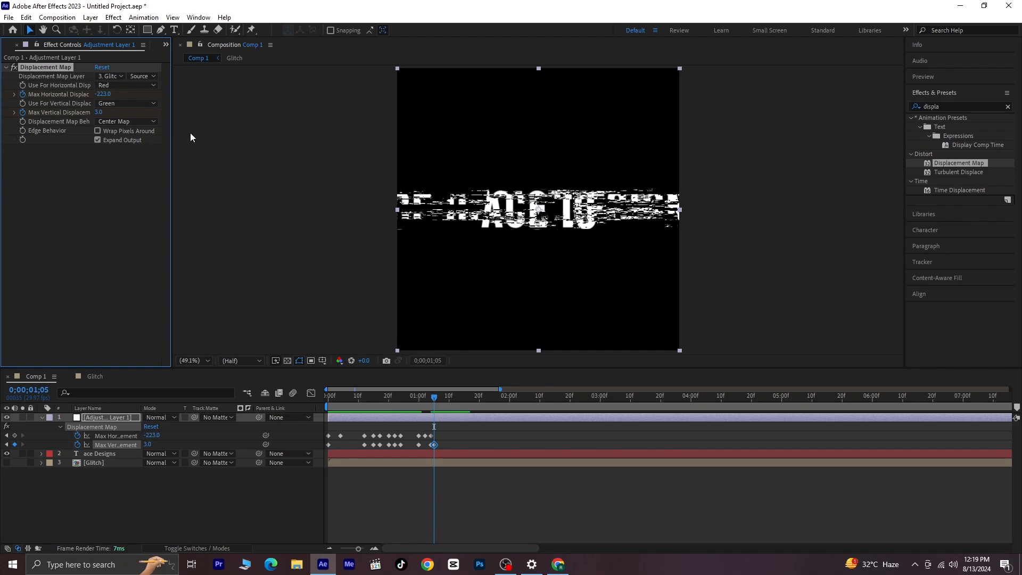
left_click(14, 435)
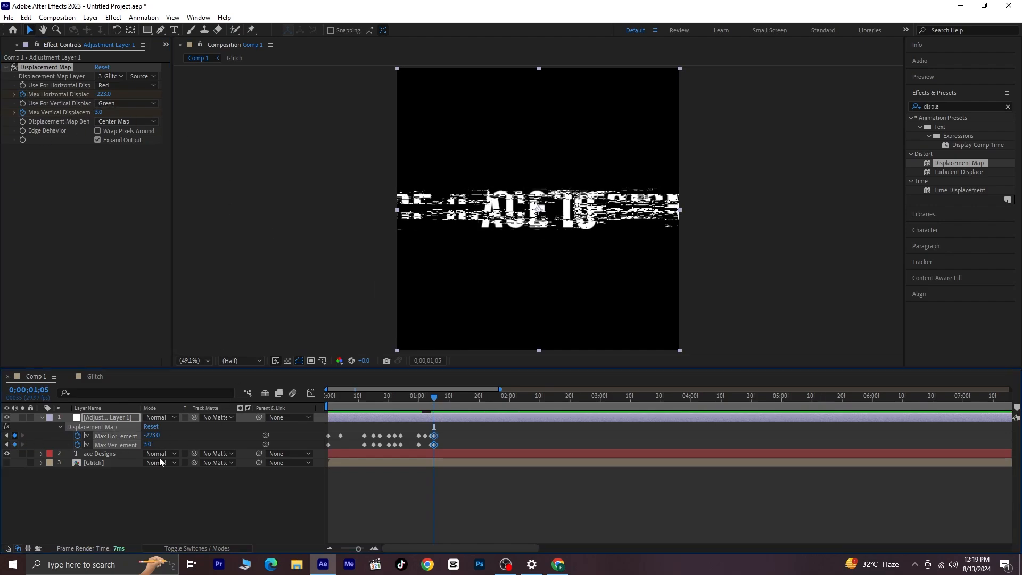
- At 0;00;01;07, keyframe both the maximum horizontal and vertical displacement to 0
left_click(439, 398)
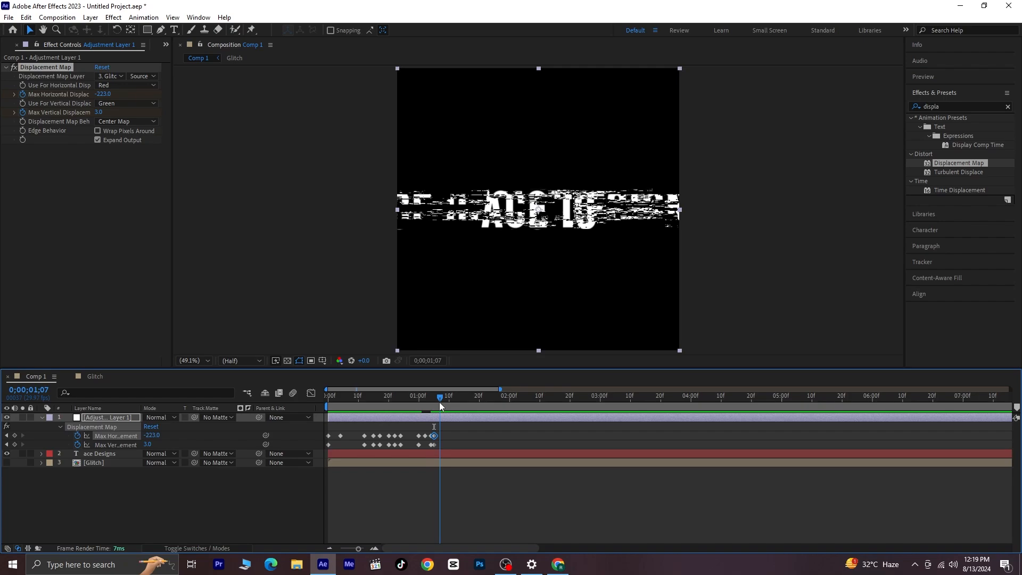
left_click(103, 94)
type("0")
key("Return")
left_click(100, 112)
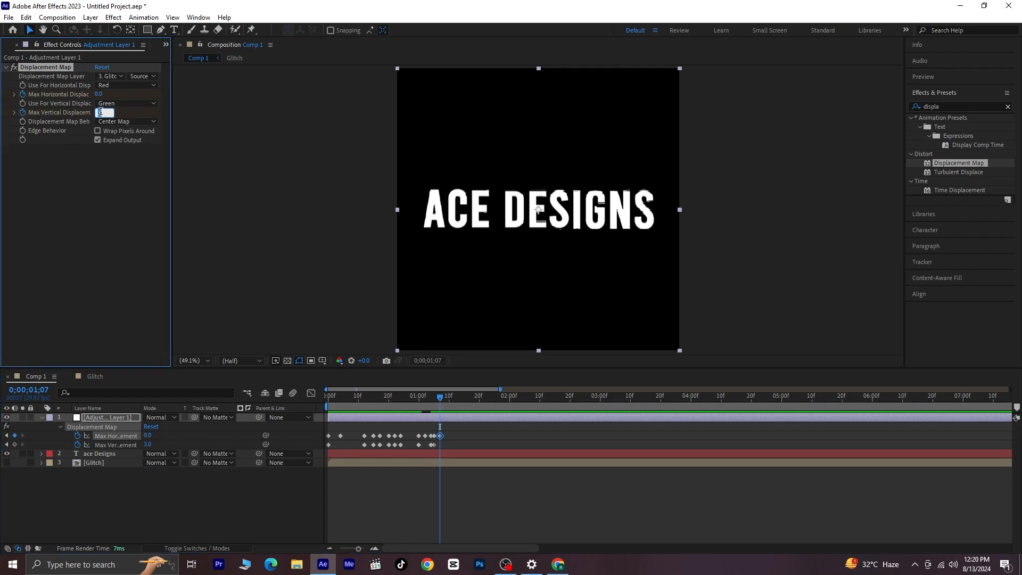
type("0")
key("Return")
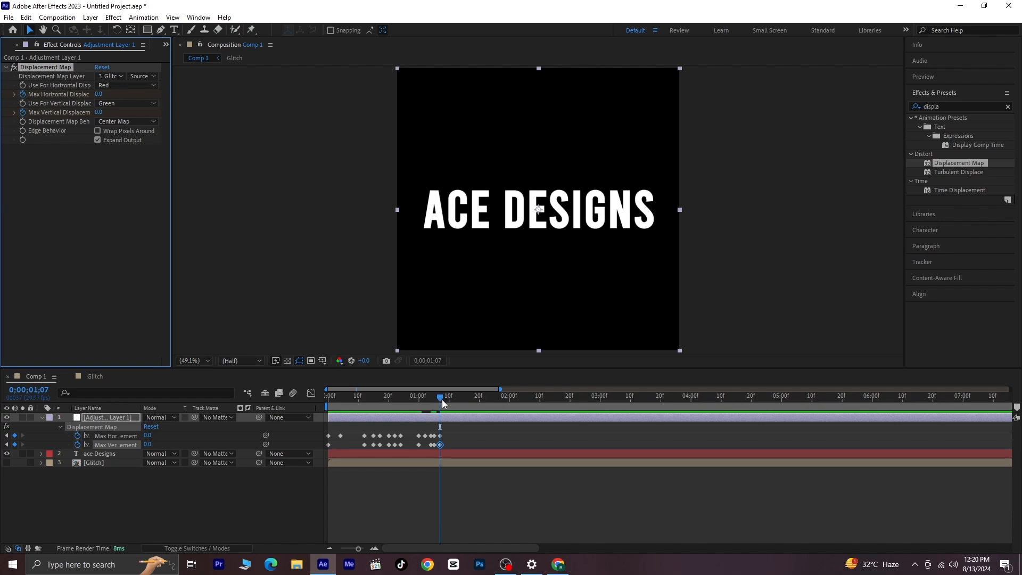
- Play Comp 1 from the first frame to review both glitch bursts
left_click_drag(440, 399, 233, 429)
key("space")
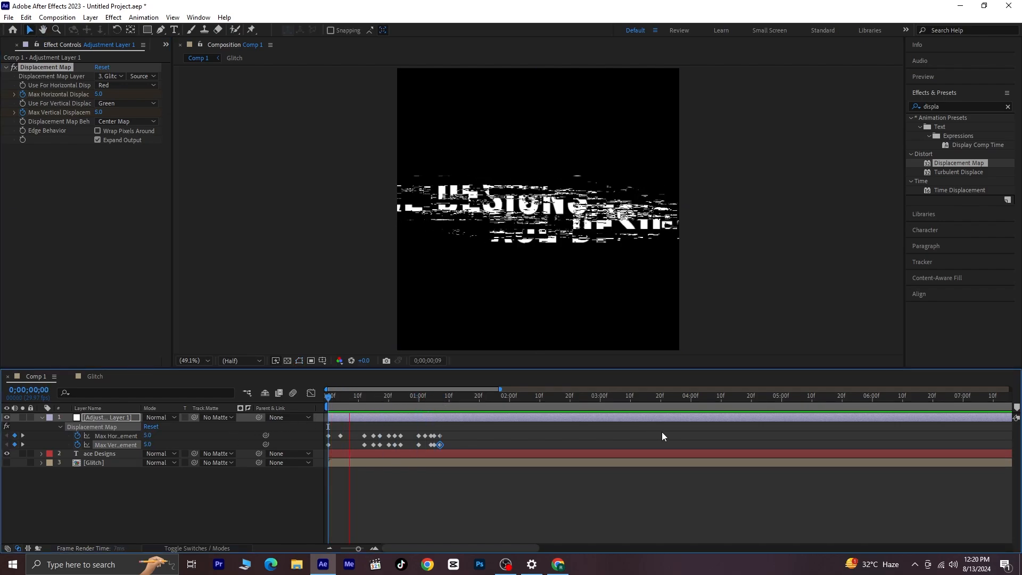
- Stop the preview, return to the first frame and collapse the adjustment layer's properties
key("space")
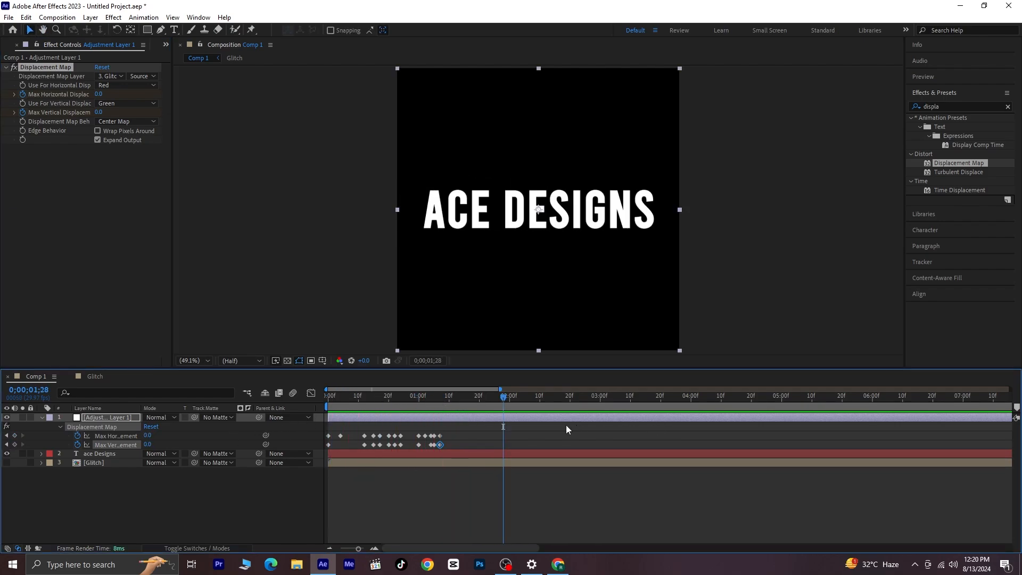
left_click_drag(503, 400, 234, 426)
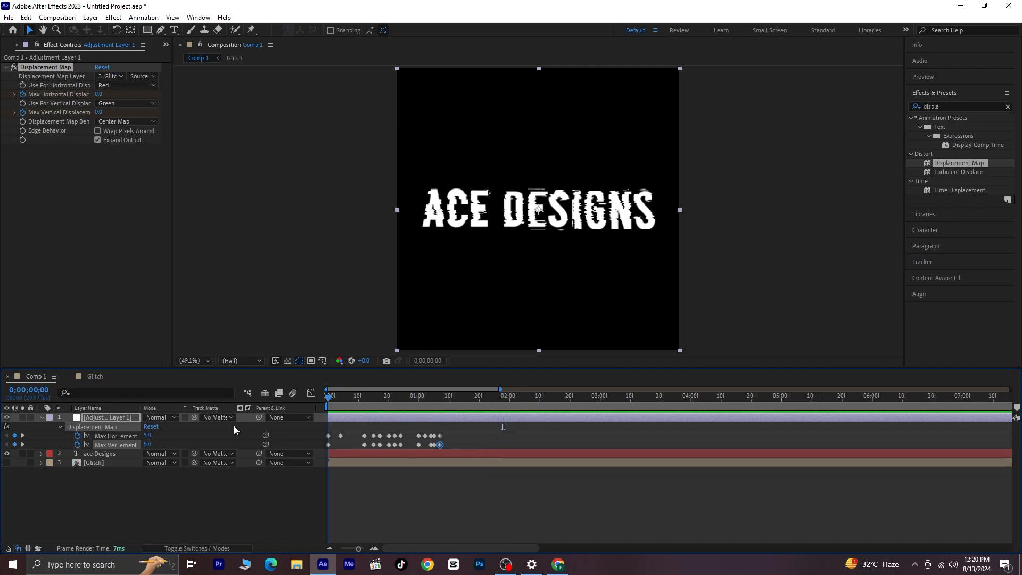
left_click(40, 418)
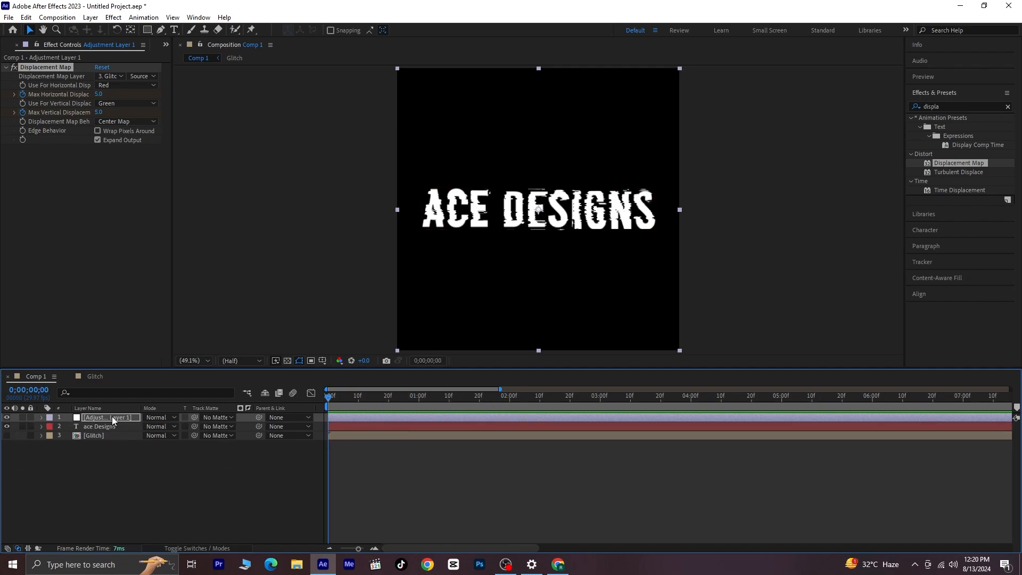
- Apply the Shift Channels effect to the ace Designs text layer
left_click(109, 426)
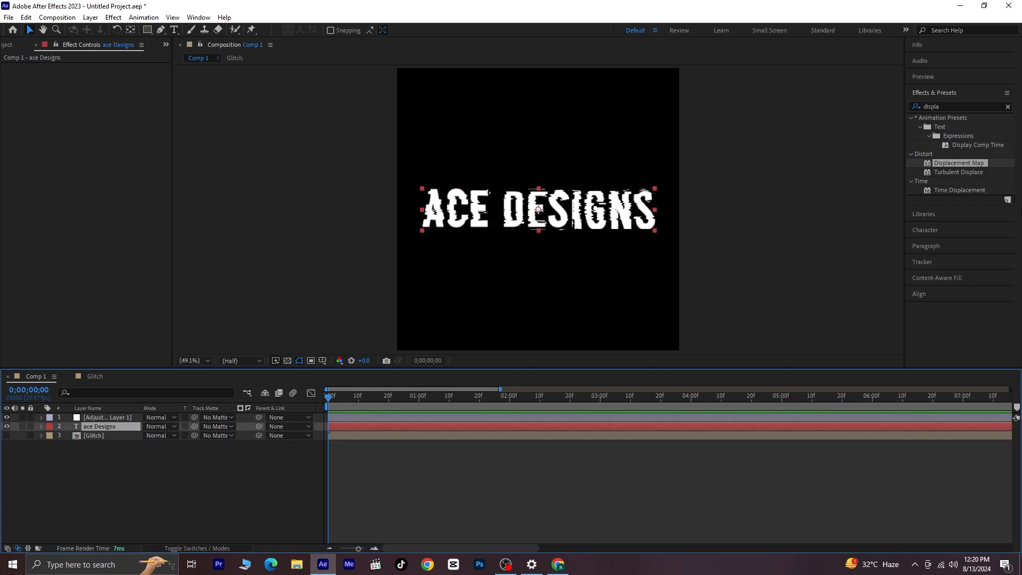
left_click(938, 107)
type("s")
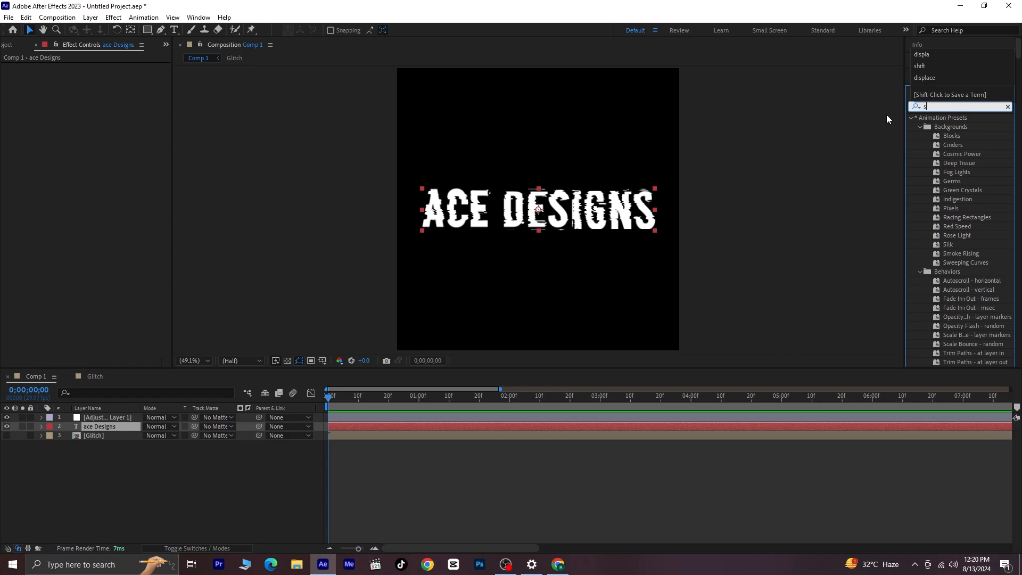
type("hif")
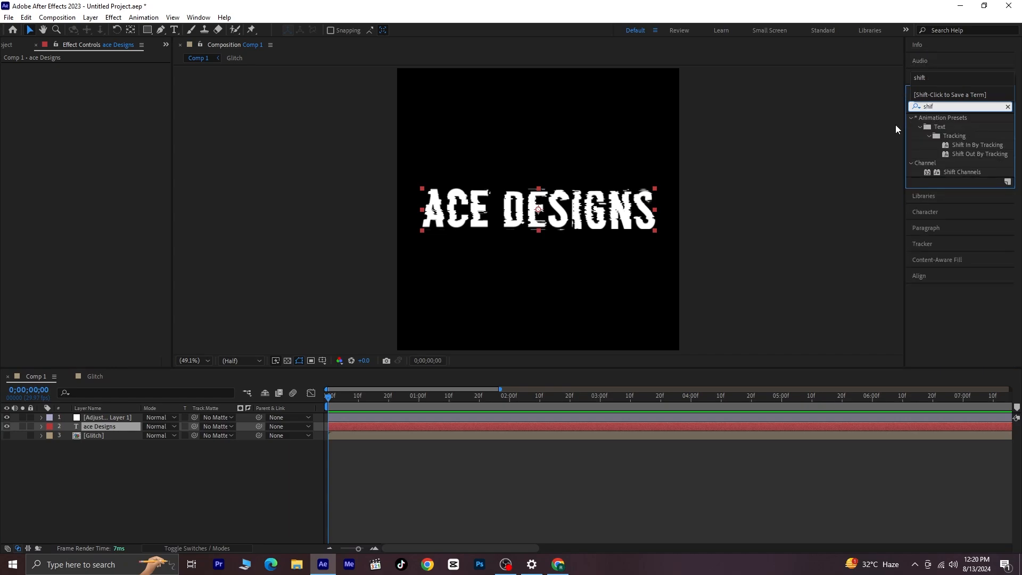
double_click(963, 171)
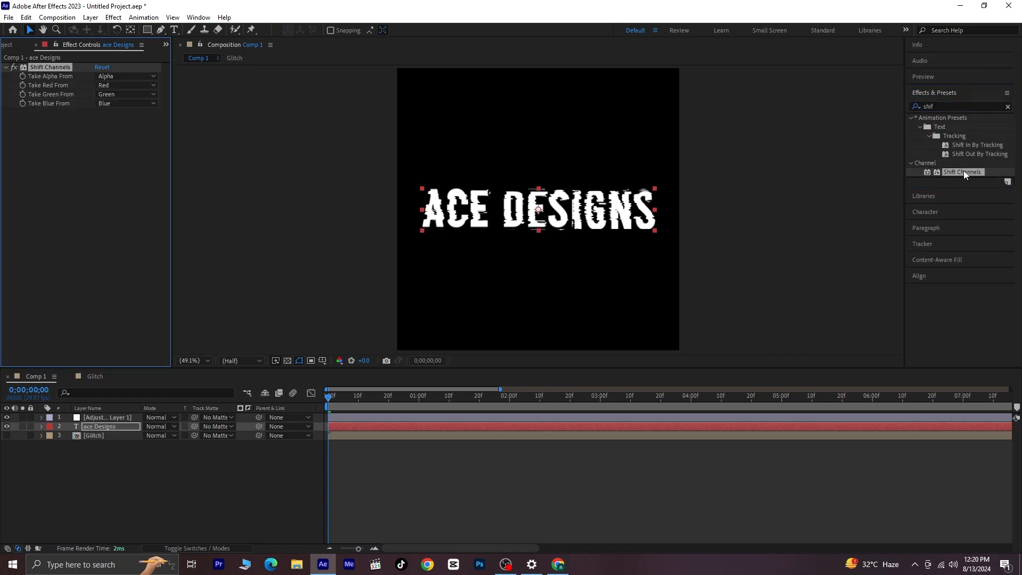
- In the text layer's Shift Channels effect, set Take Green From and Take Blue From to Full Off
left_click(120, 94)
left_click(130, 212)
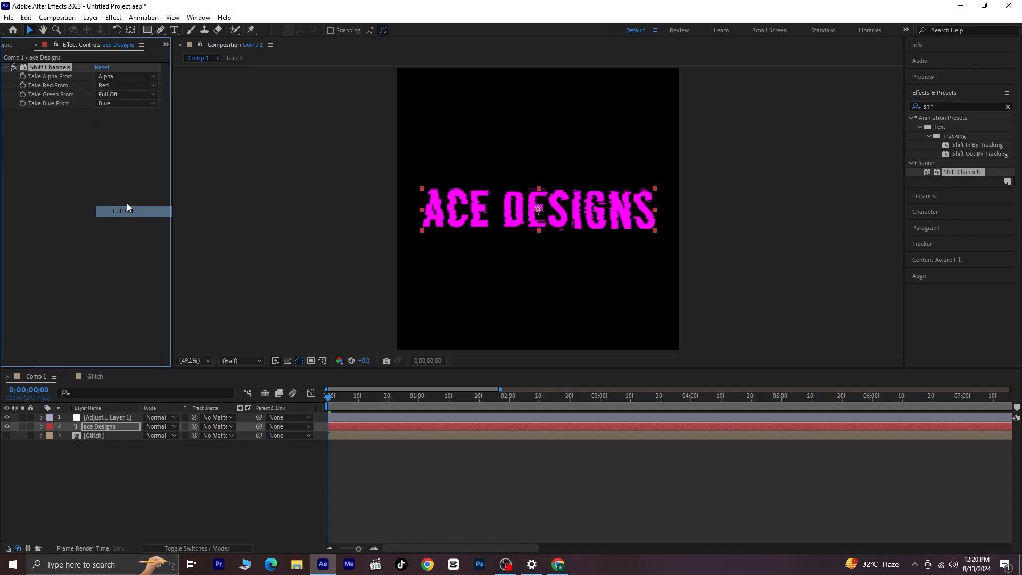
left_click(125, 104)
left_click(128, 221)
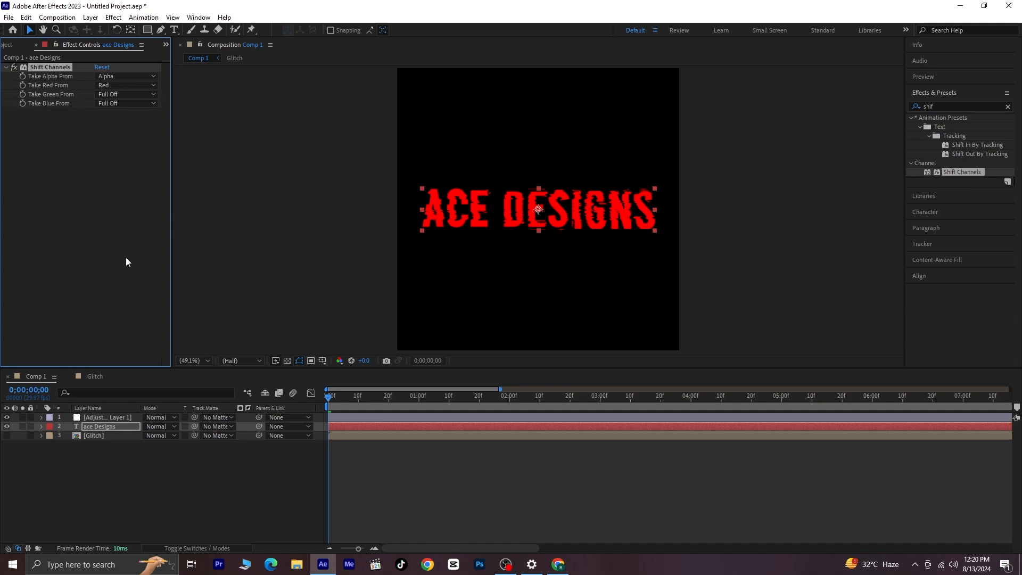
- Duplicate the red text layer and set the copy's Take Red From to Full Off and Take Blue From to Blue
left_click(139, 429)
key("ctrl+d")
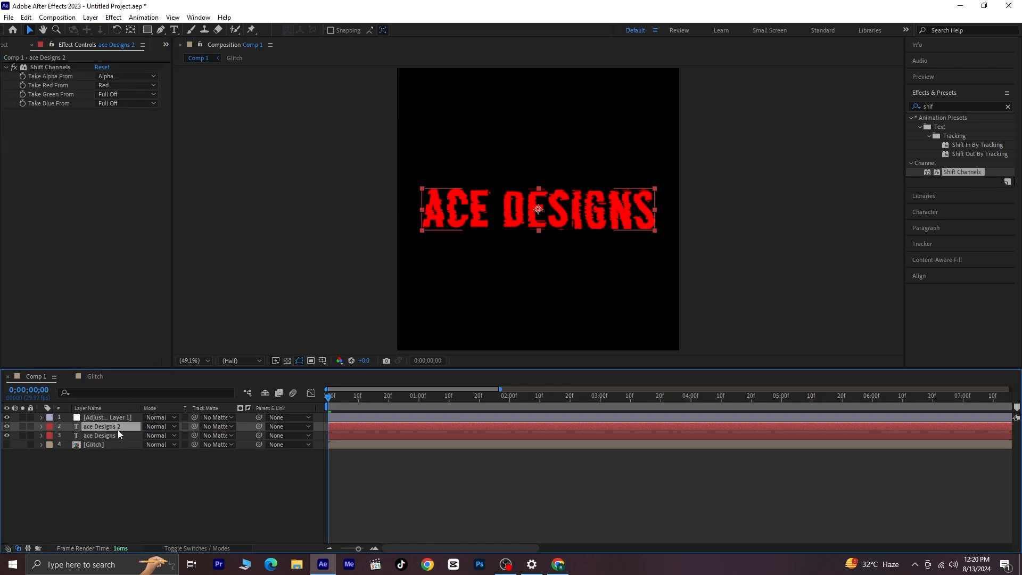
left_click(110, 86)
left_click(119, 203)
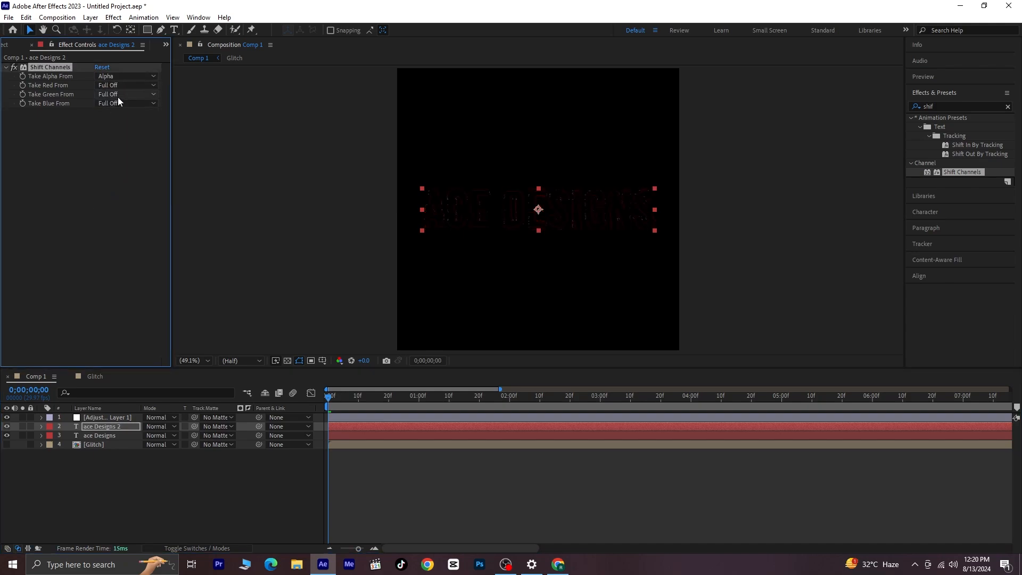
left_click(116, 104)
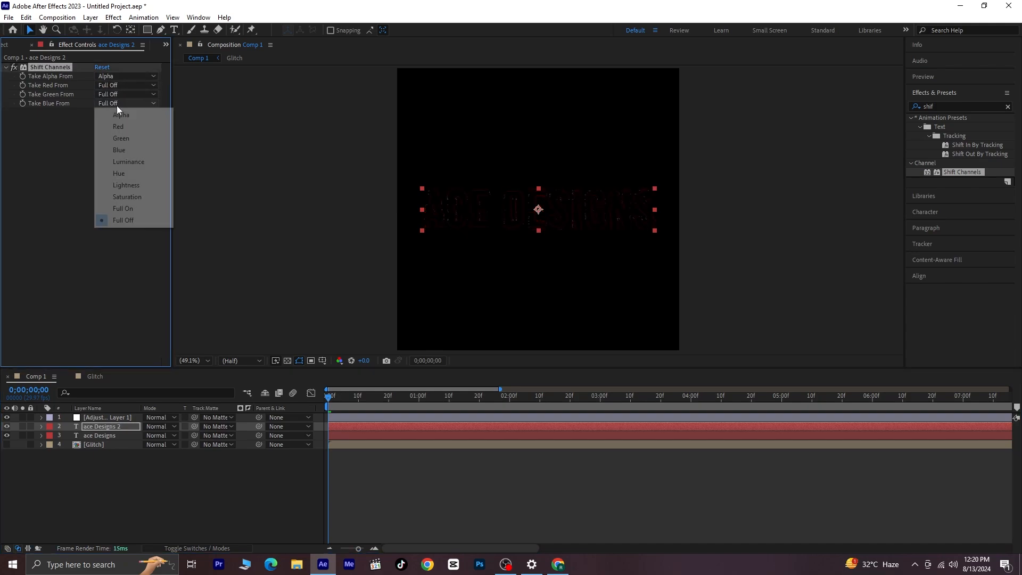
left_click(126, 149)
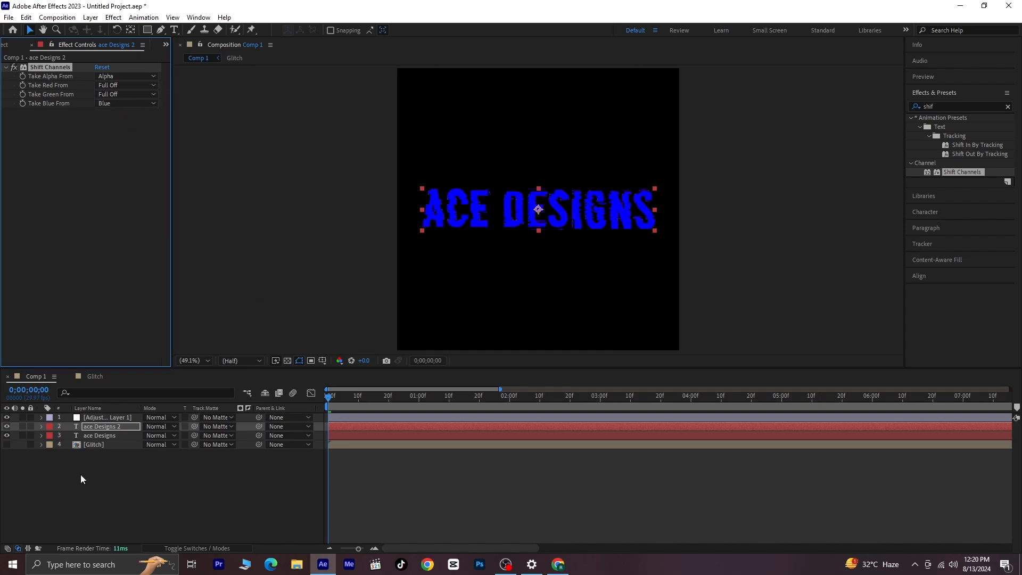
- Duplicate the blue text layer and set the copy's Take Blue From to Full Off and Take Green From to Green
left_click(110, 425)
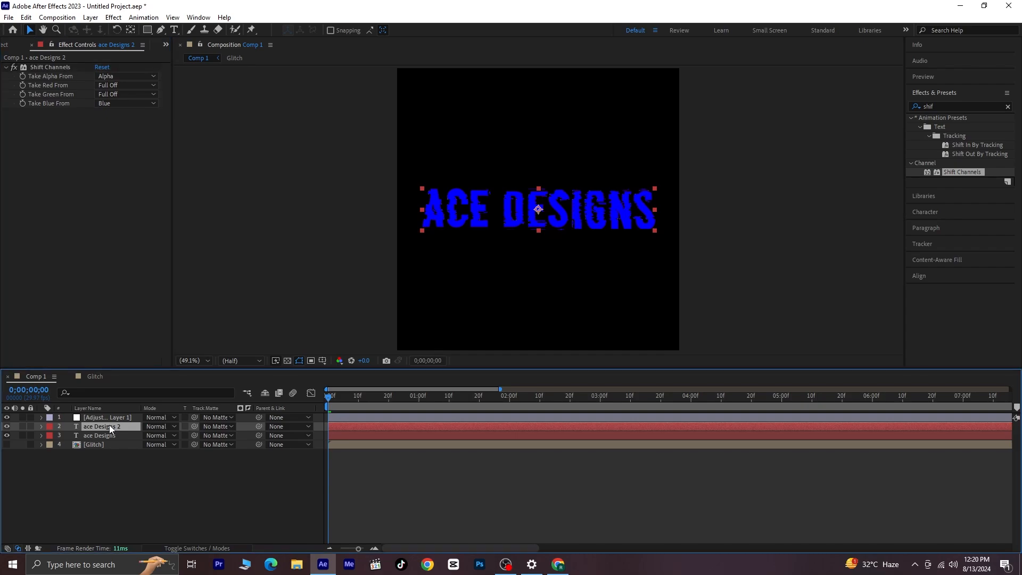
key("ctrl+d")
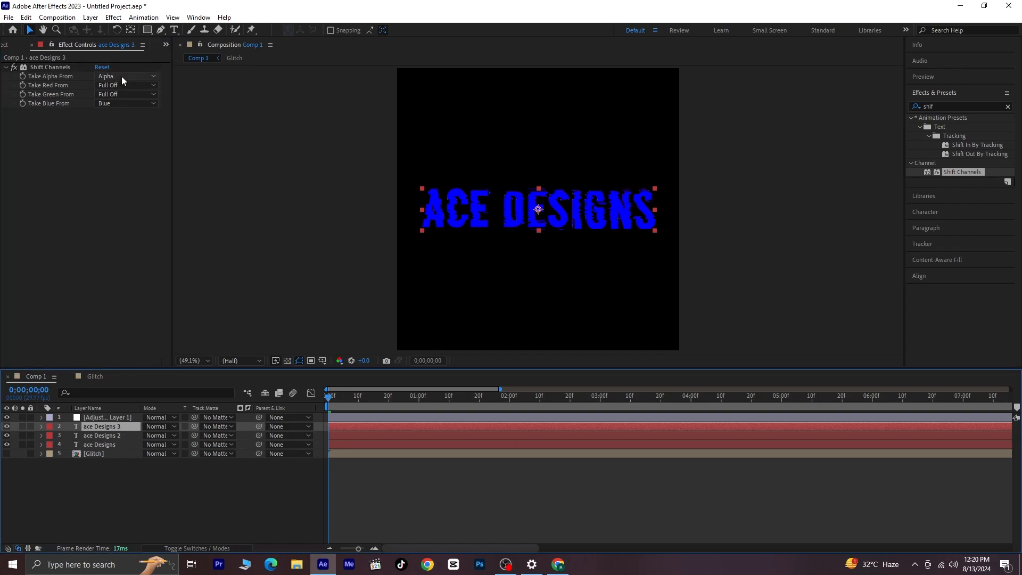
left_click(117, 103)
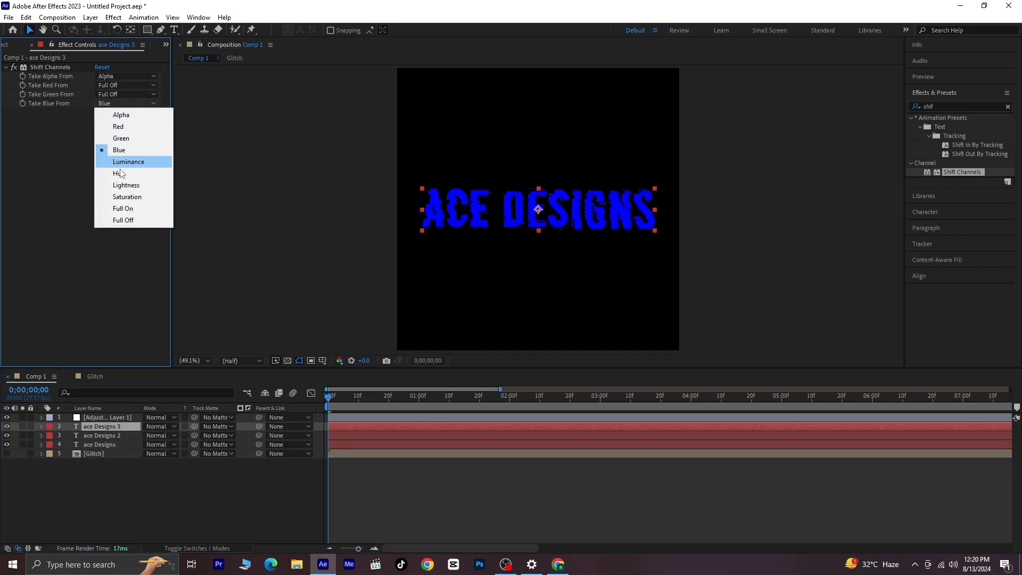
left_click(122, 220)
left_click(118, 95)
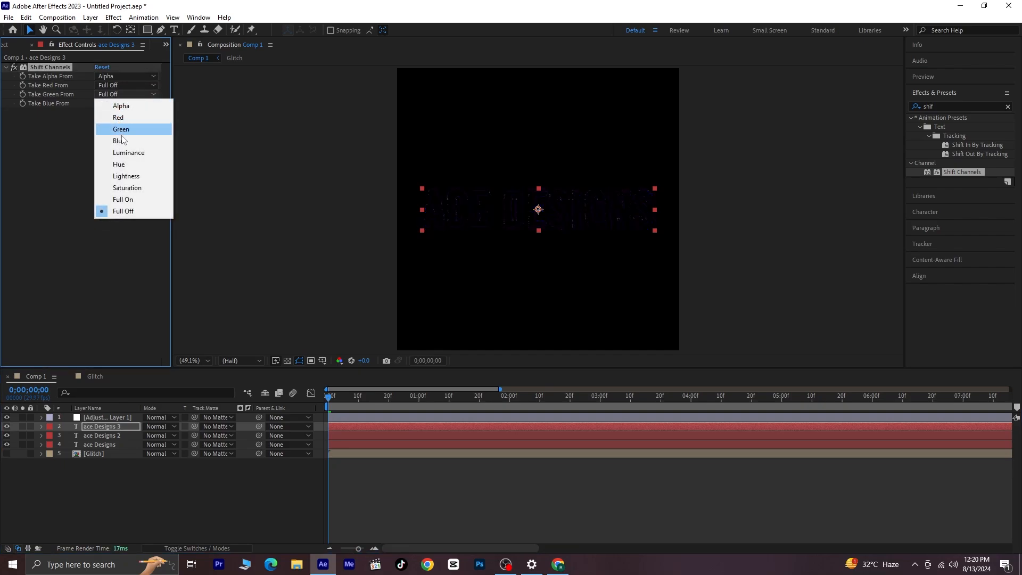
left_click(126, 129)
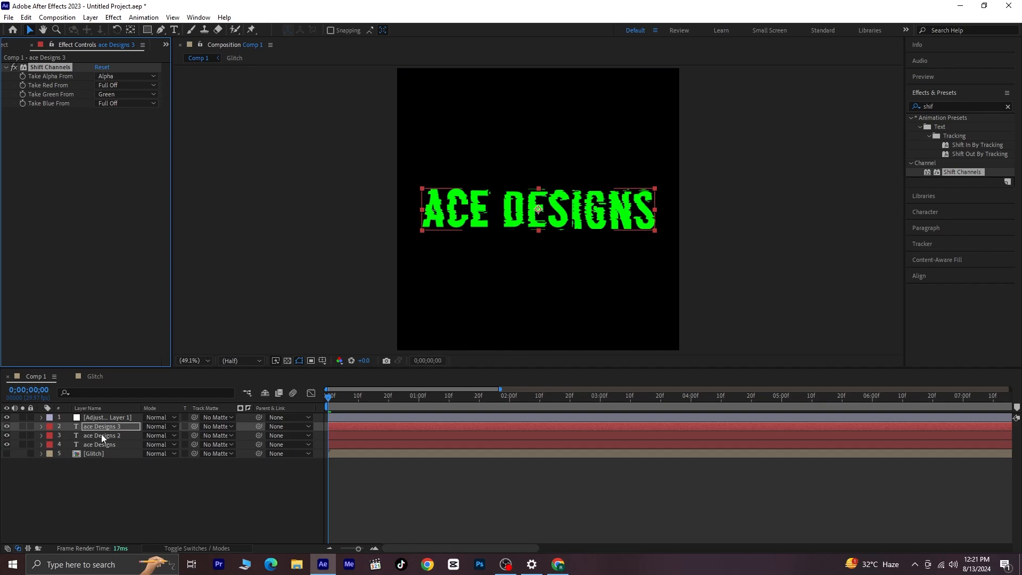
- Check the green and blue text copies by toggling their visibility, and set the blending mode of both to Screen
left_click(7, 427)
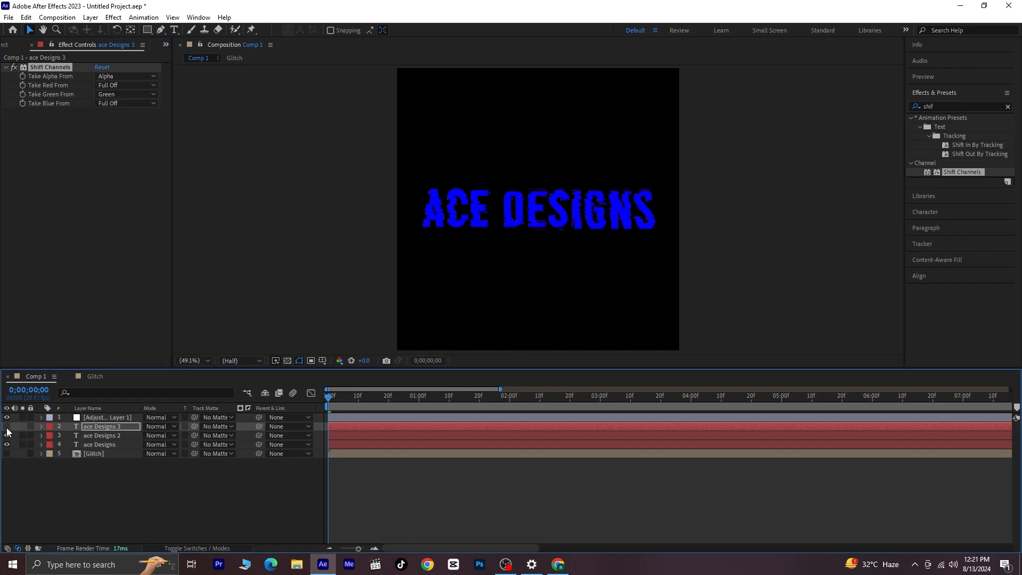
left_click(7, 435)
left_click(6, 435)
left_click(6, 427)
left_click(102, 436, "ctrl")
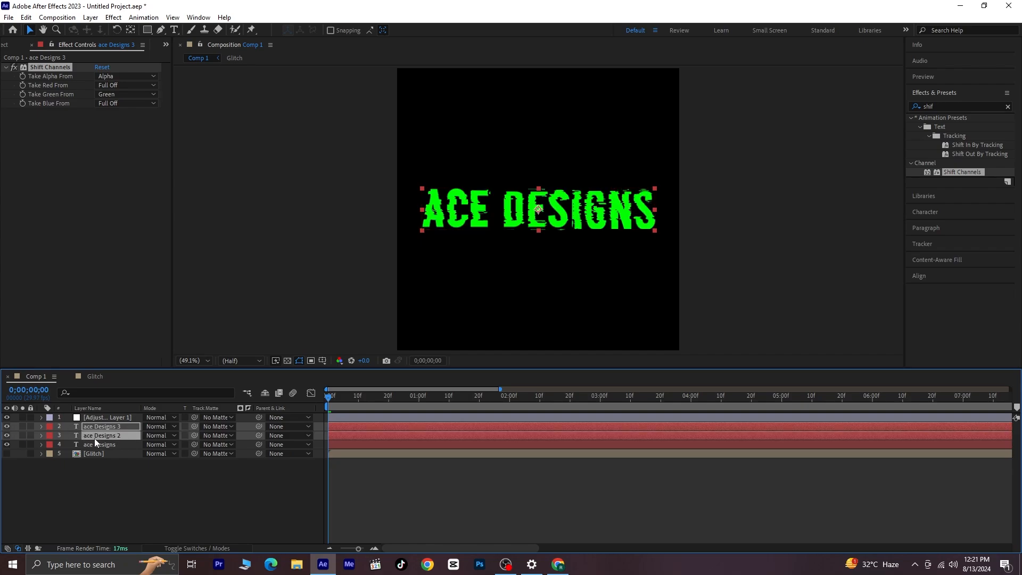
left_click(163, 427)
left_click(235, 222)
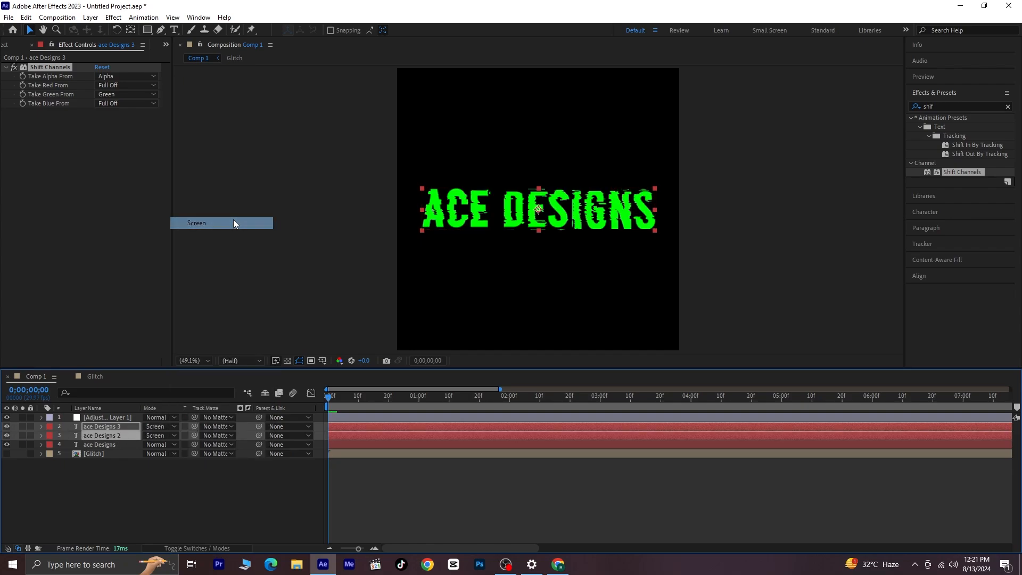
left_click(98, 495)
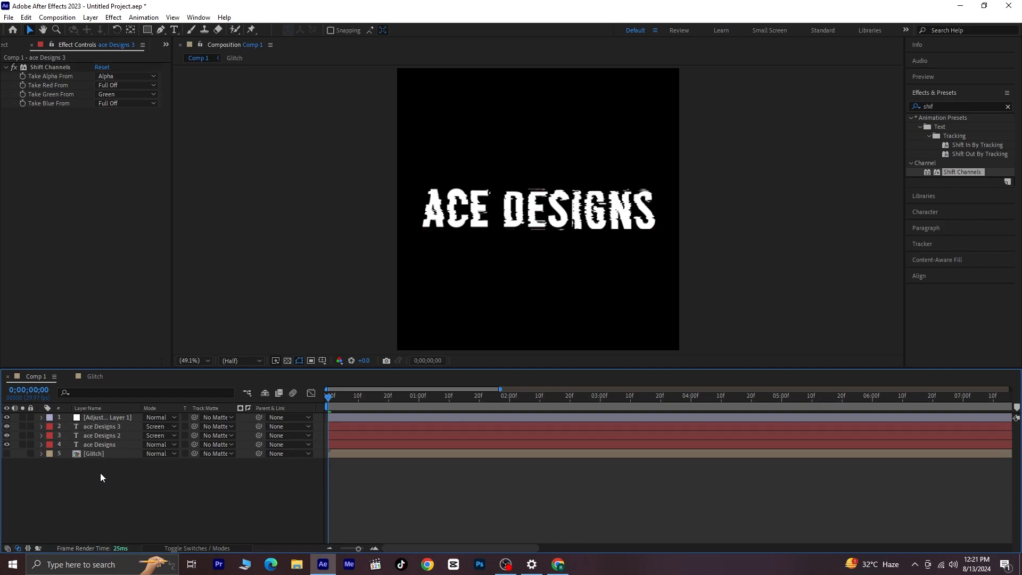
- Reveal the adjustment layer's displacement keyframes for reference and add a Position keyframe to the ace Designs layer at 0;00;00;00
left_click(108, 444)
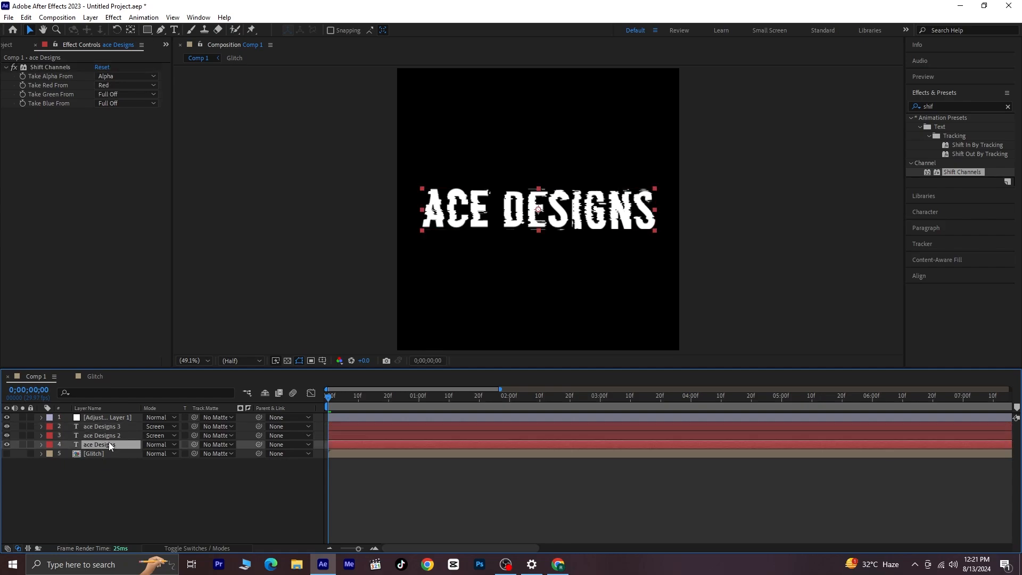
left_click(93, 419)
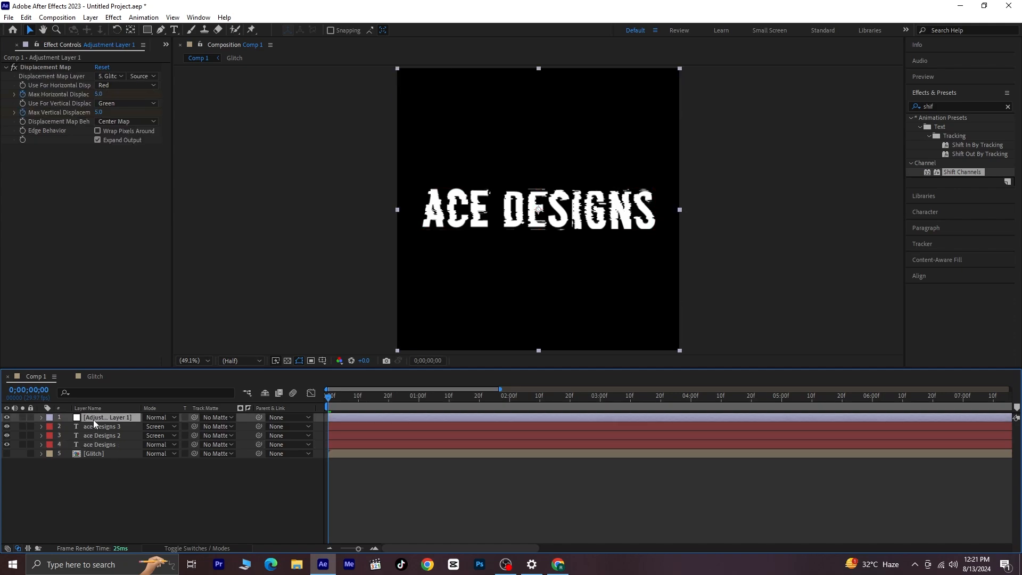
key("u")
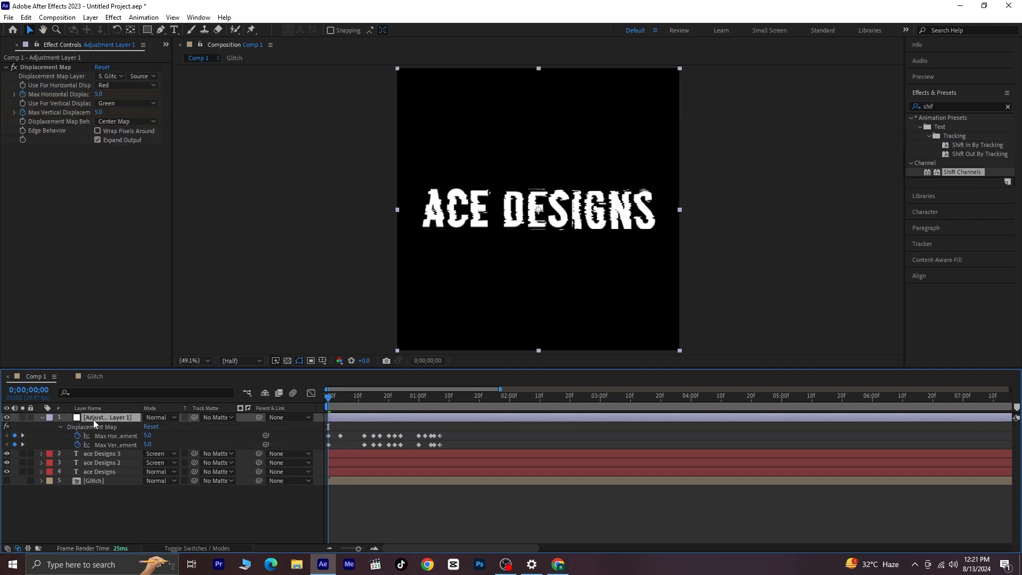
left_click(93, 471)
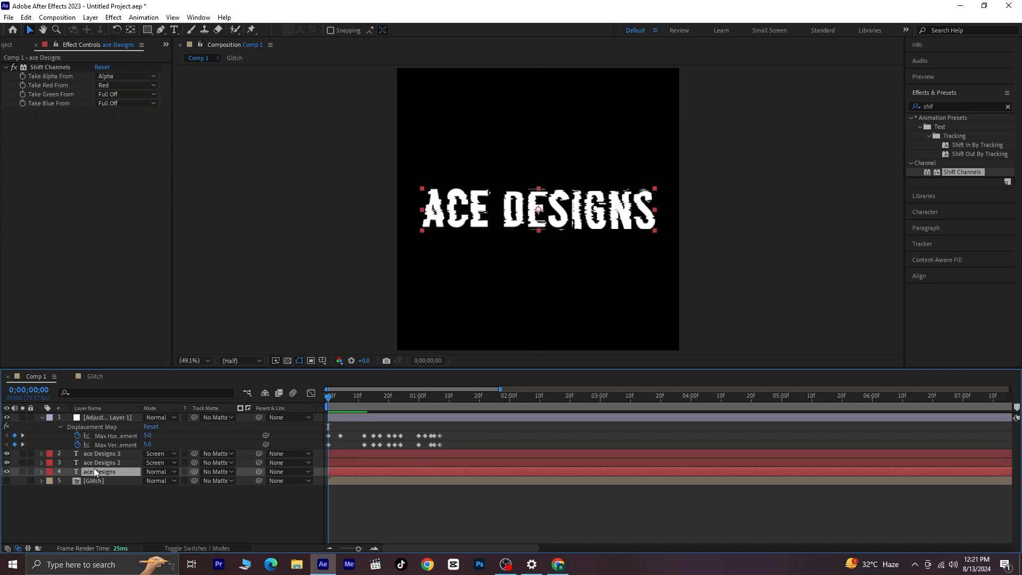
key("p")
left_click(69, 480)
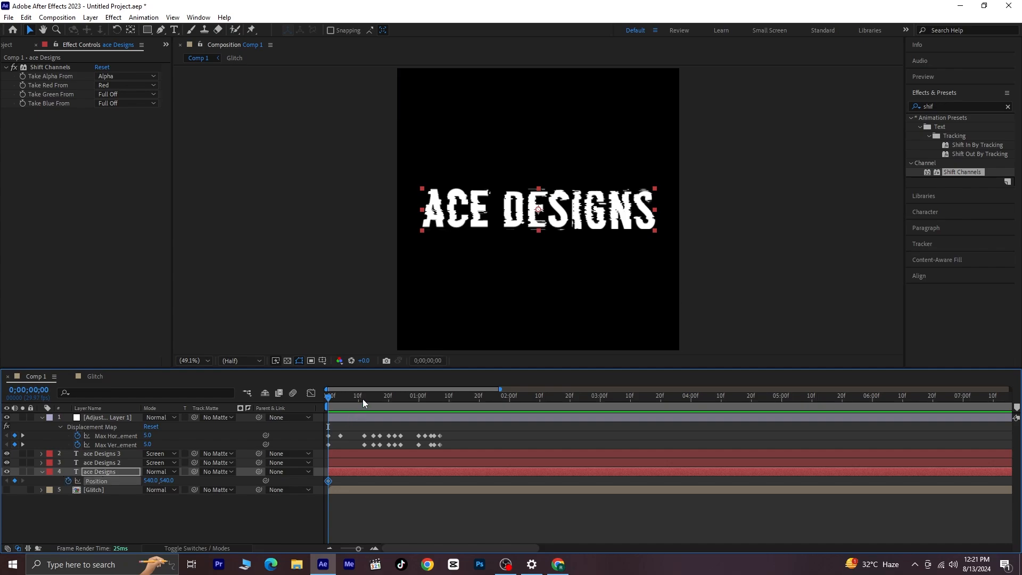
- Keyframe the ace Designs layer's Position to 540, 546 at 0;00;00;03 and to 533, 536 at 0;00;00;05
left_click_drag(329, 399, 336, 413)
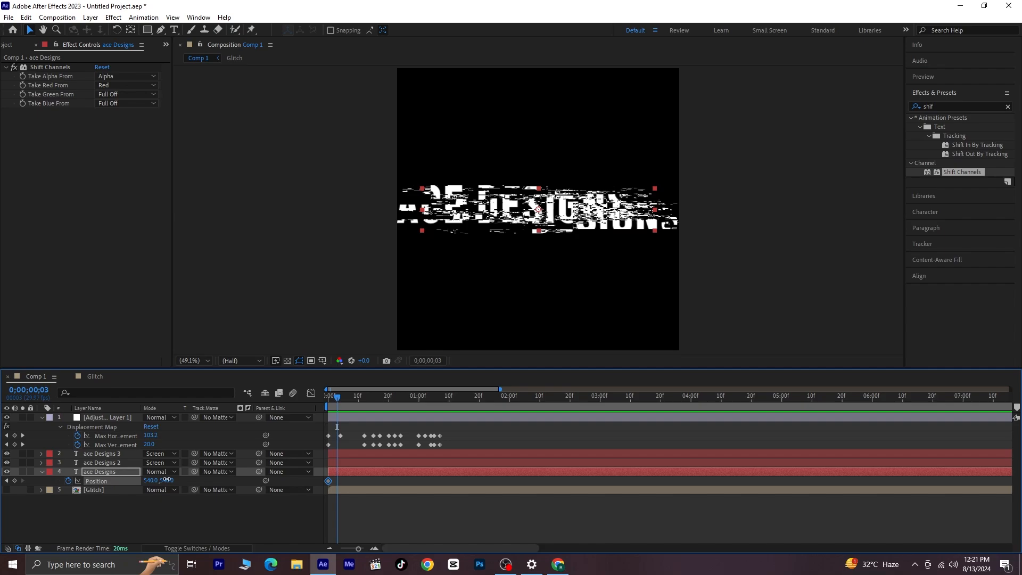
left_click_drag(167, 481, 169, 479)
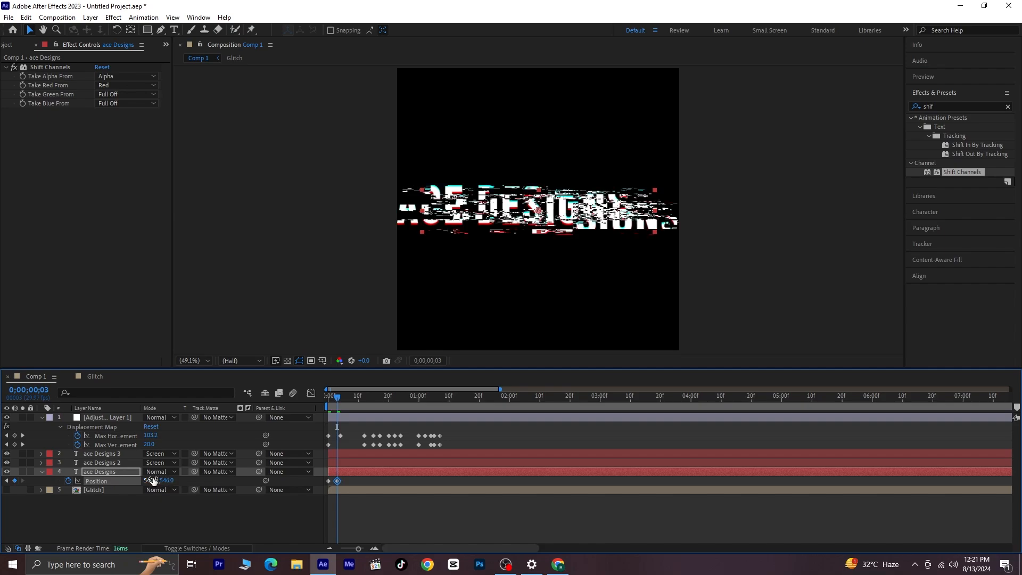
left_click_drag(340, 408, 345, 416)
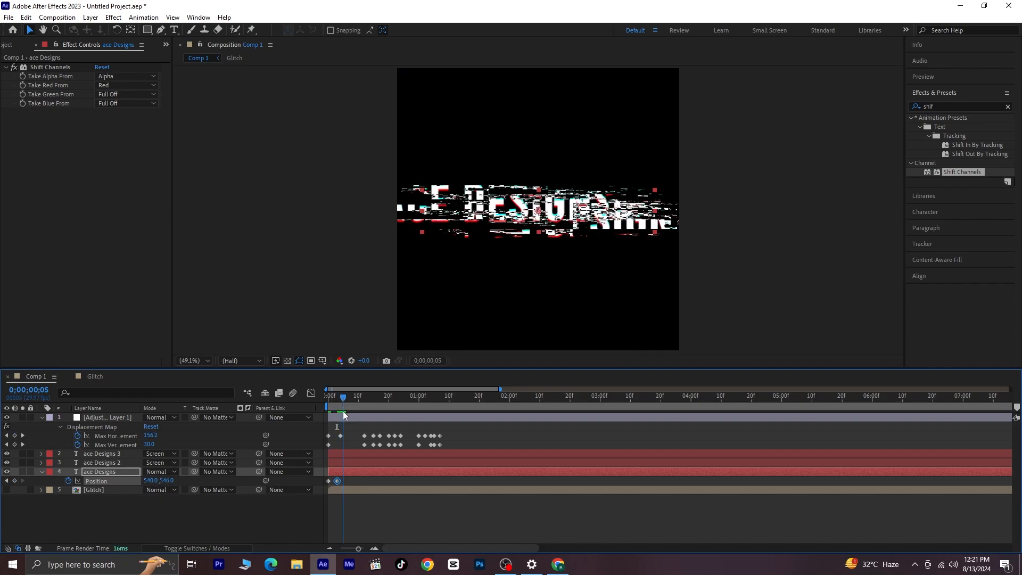
left_click_drag(166, 480, 145, 481)
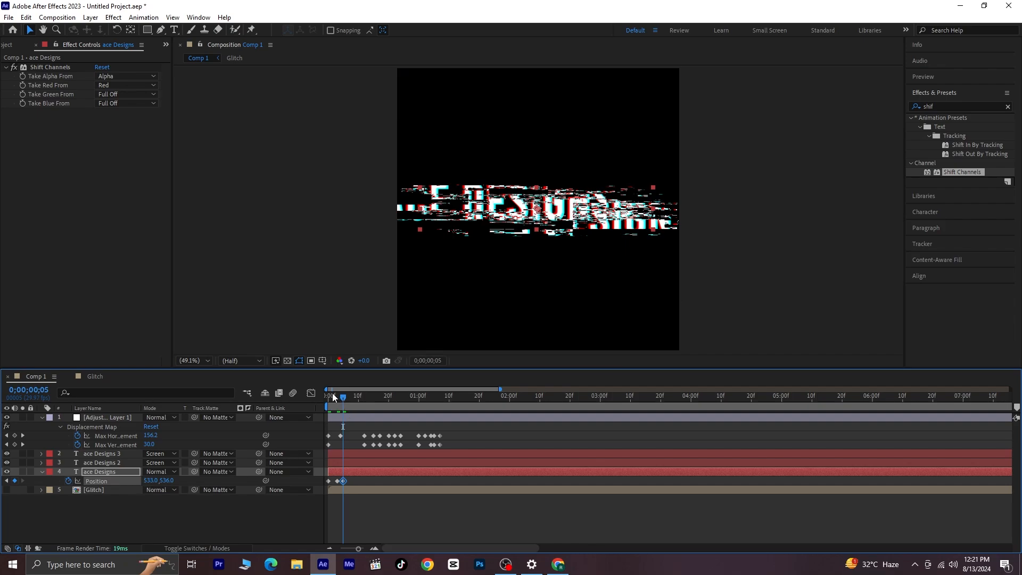
- Keyframe the ace Designs layer's Position to 526, 546 at 0;00;00;12, and shift it at 0;00;00;15 with the horizontal value at 533
left_click_drag(346, 396, 364, 419)
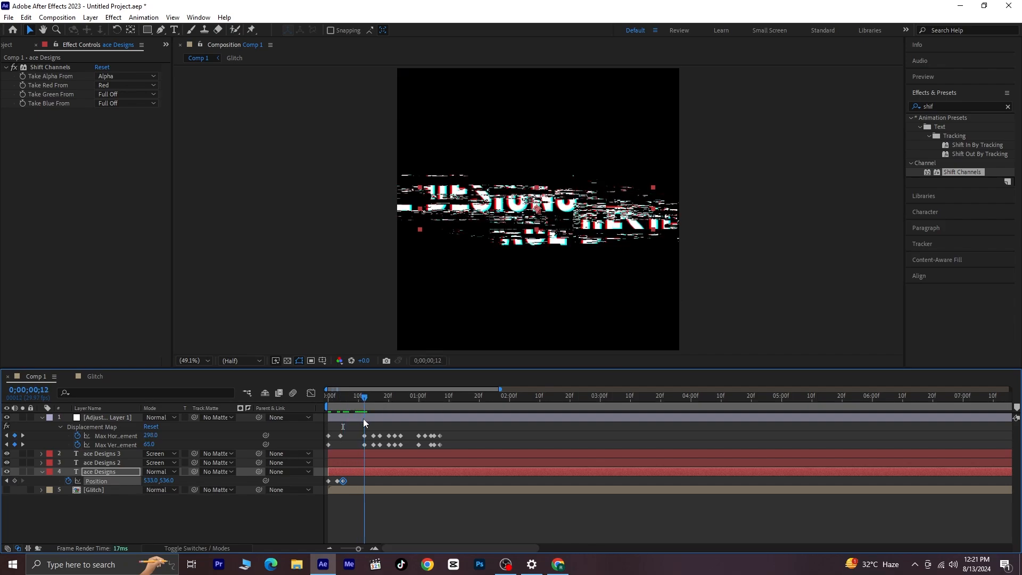
left_click_drag(151, 481, 176, 480)
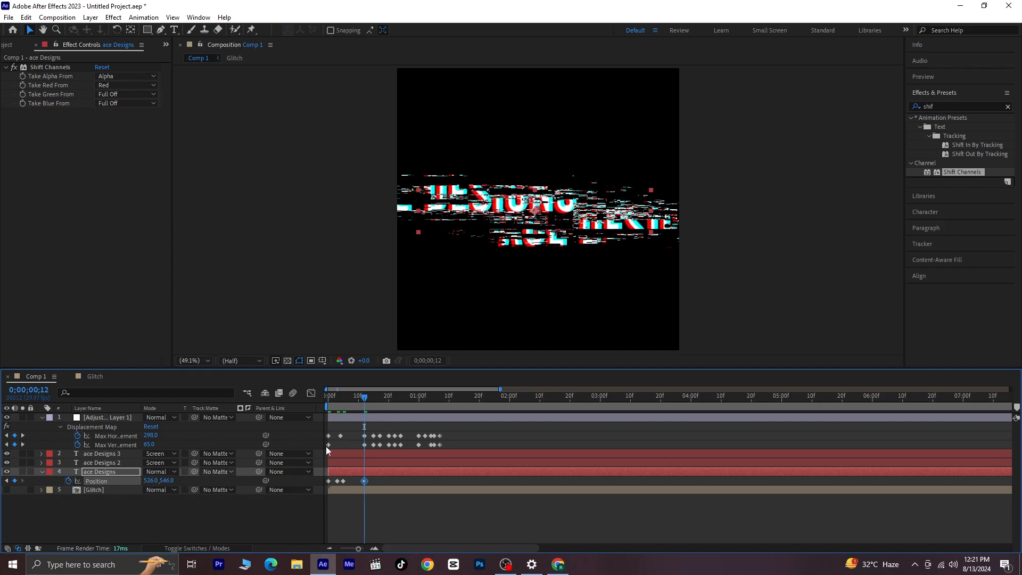
left_click_drag(364, 400, 374, 416)
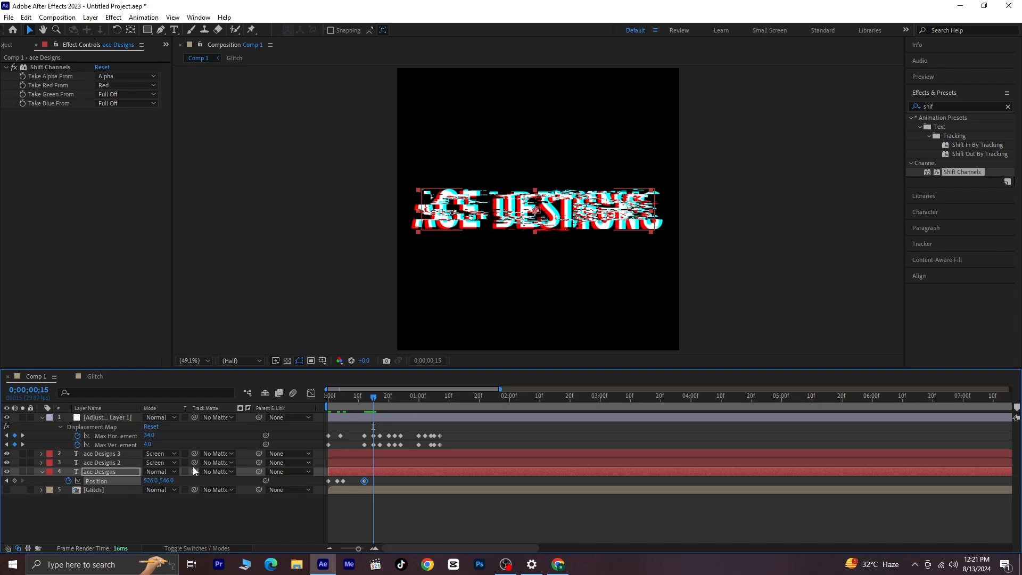
left_click_drag(171, 480, 154, 480)
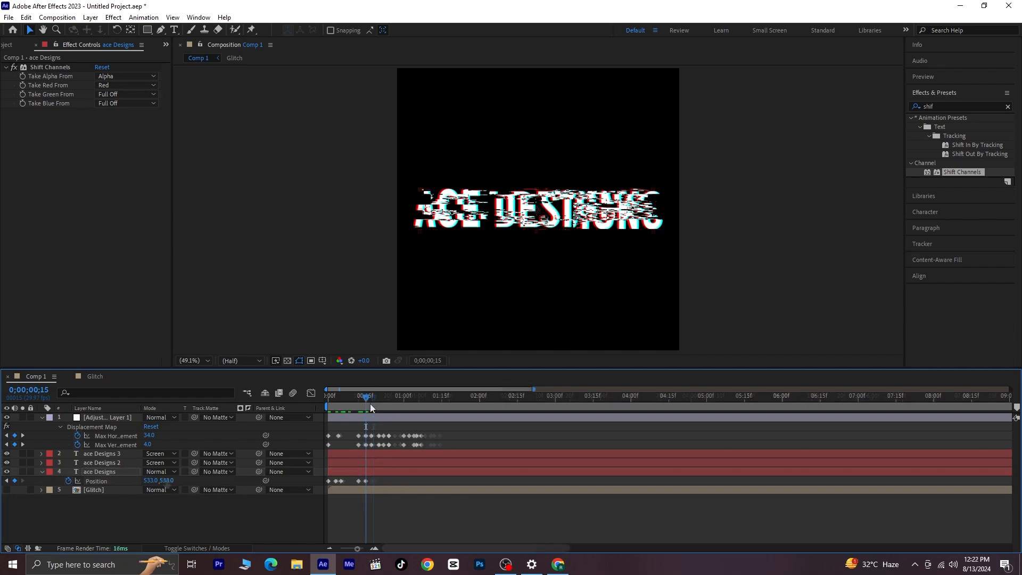
- Keyframe small Position shifts on the ace Designs layer at 0;00;00;17 and 0;00;01;00, and set Position to 529, 542 at 0;00;01;04
left_click_drag(370, 405, 375, 413)
left_click_drag(166, 480, 151, 482)
left_click_drag(375, 405, 407, 419)
left_click_drag(152, 481, 158, 482)
left_click_drag(405, 406, 416, 406)
left_click_drag(165, 481, 146, 482)
- Keyframe the ace Designs layer's Position to 532, 542 at 0;00;01;07, in line with the last displacement keyframes
left_click(420, 400)
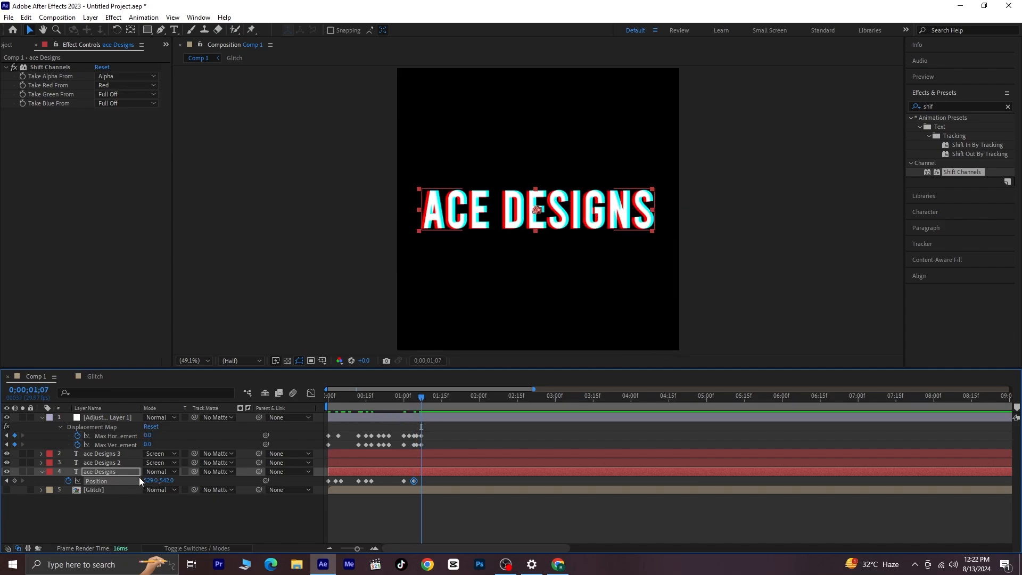
key("=")
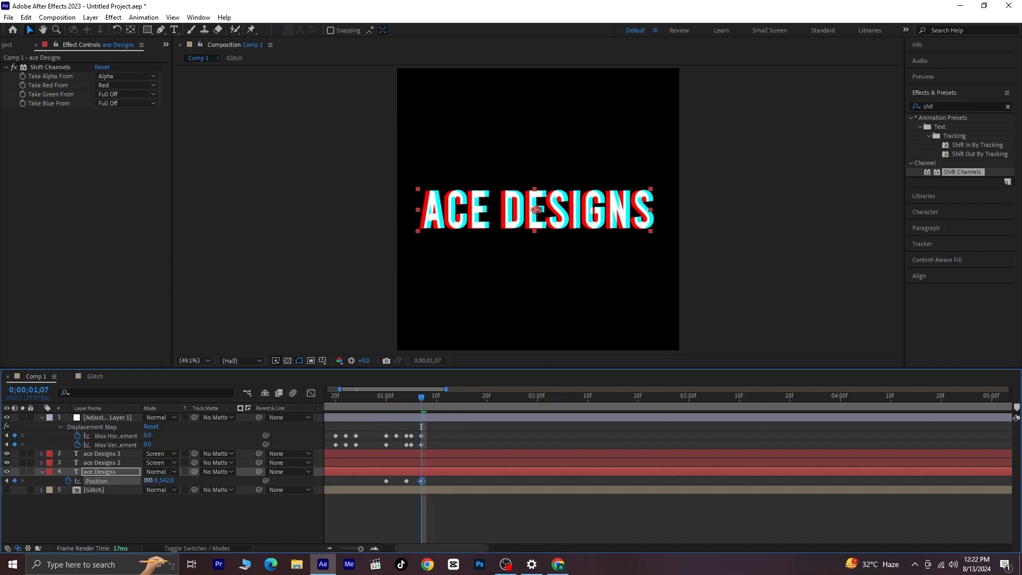
left_click_drag(145, 480, 152, 481)
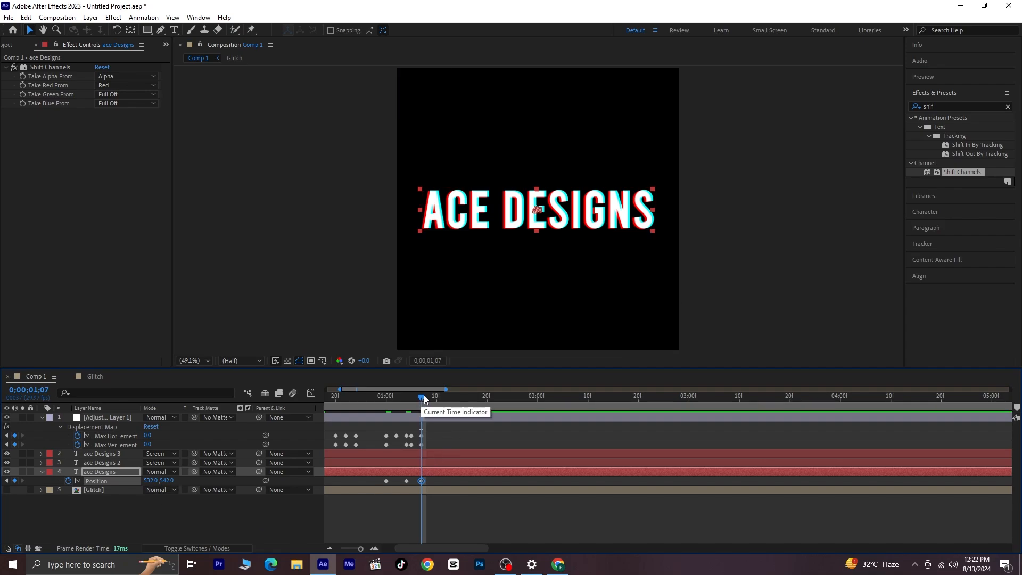
- Reset the ace Designs layer's Position to 540, 540 at 0;00;01;08 and deselect the layer
left_click(423, 395)
right_click(155, 482)
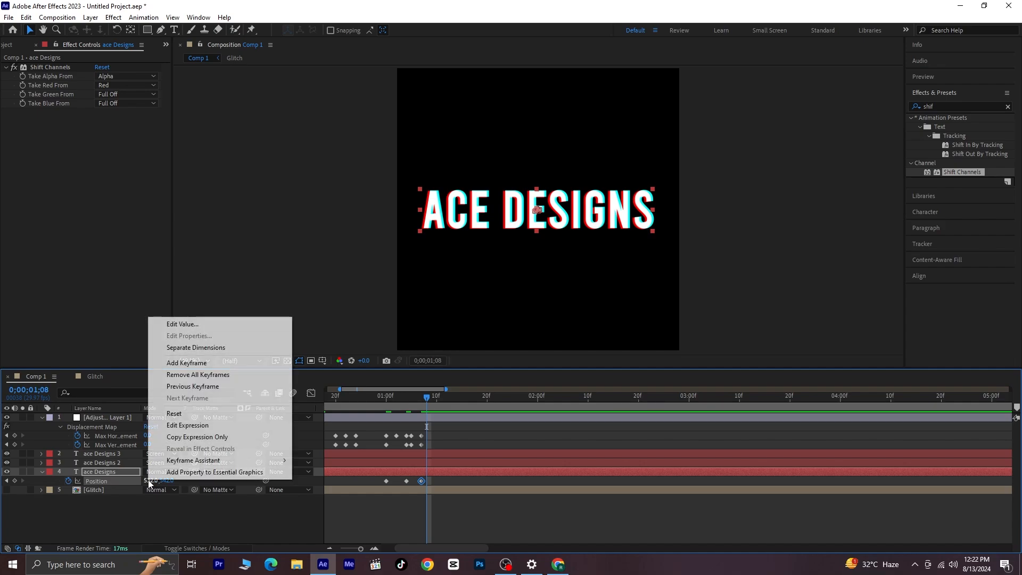
left_click(169, 415)
right_click(164, 483)
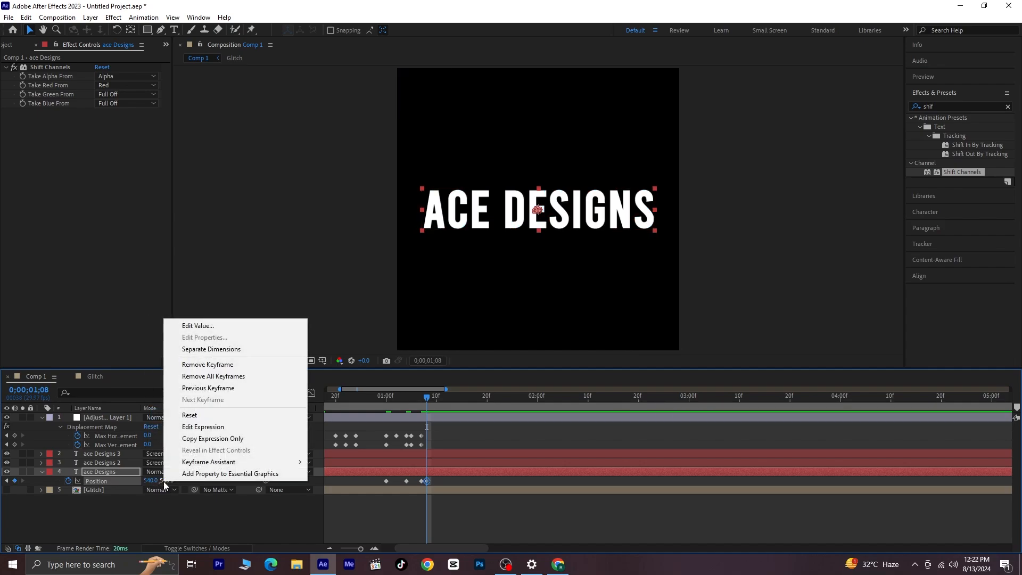
left_click(183, 415)
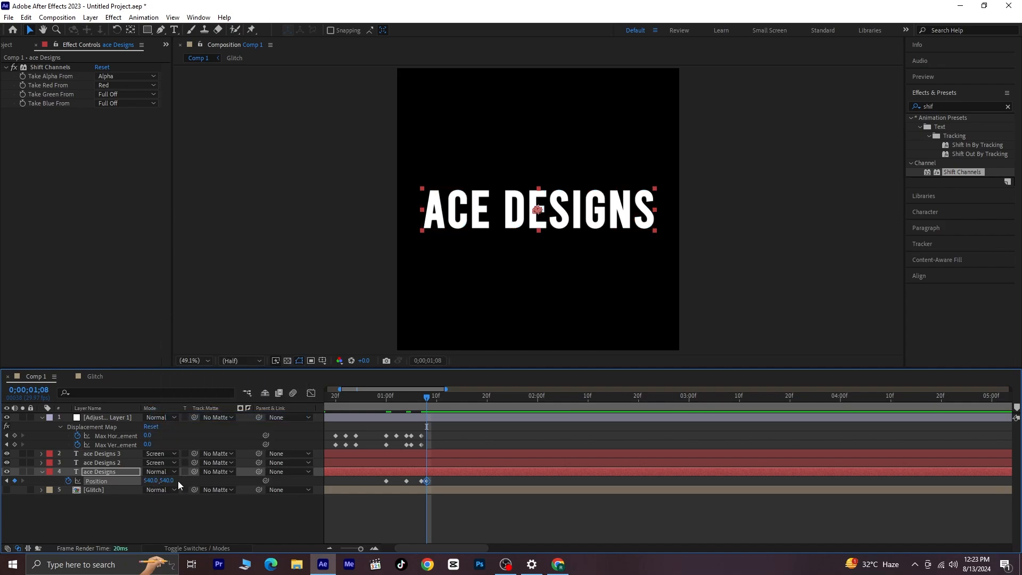
left_click(218, 513)
- Preview the glitch animation from the start of the composition and stop the playback
key("Page_Up")
key("Page_Up")
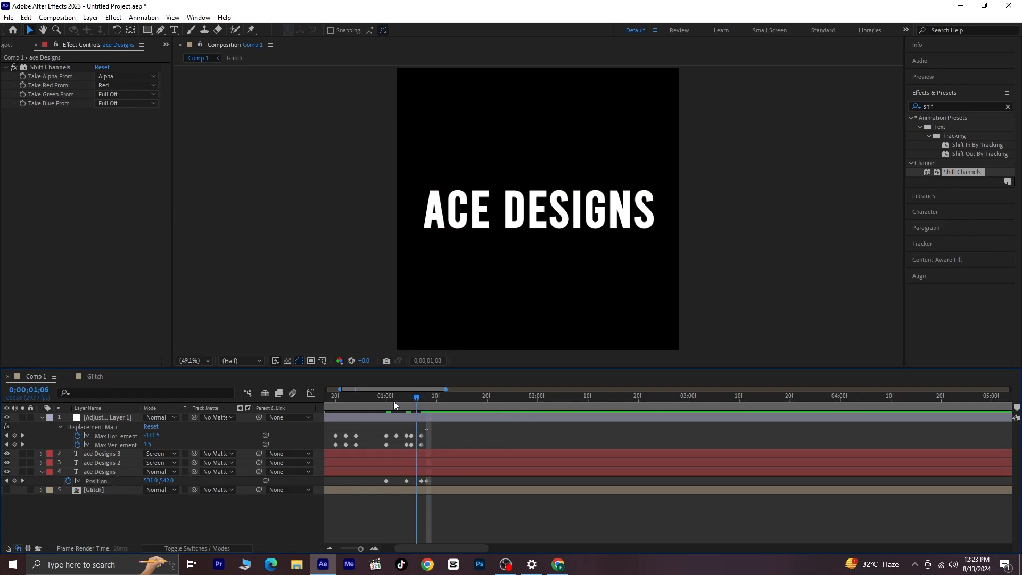
key("Home")
key("space")
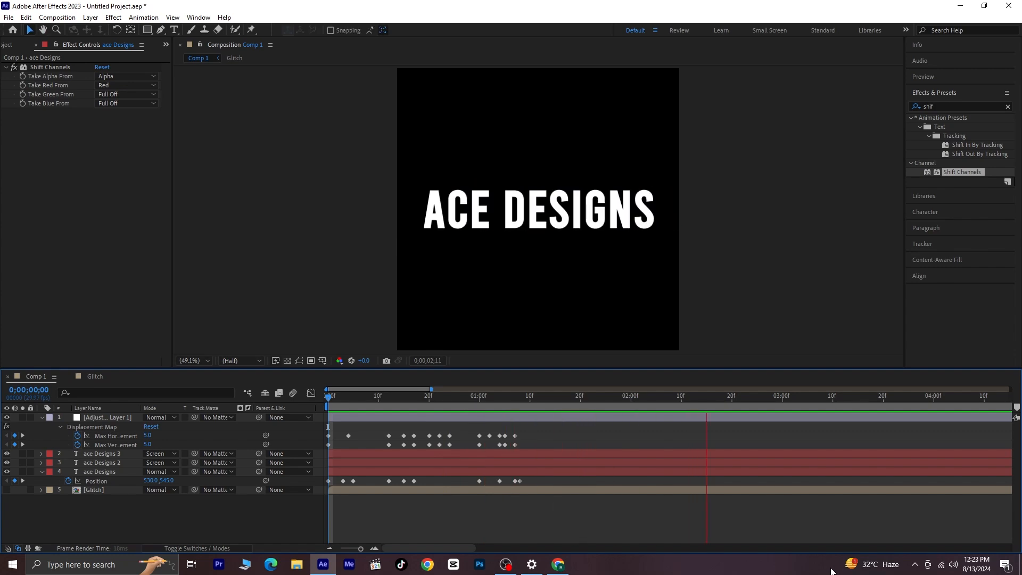
key("space")
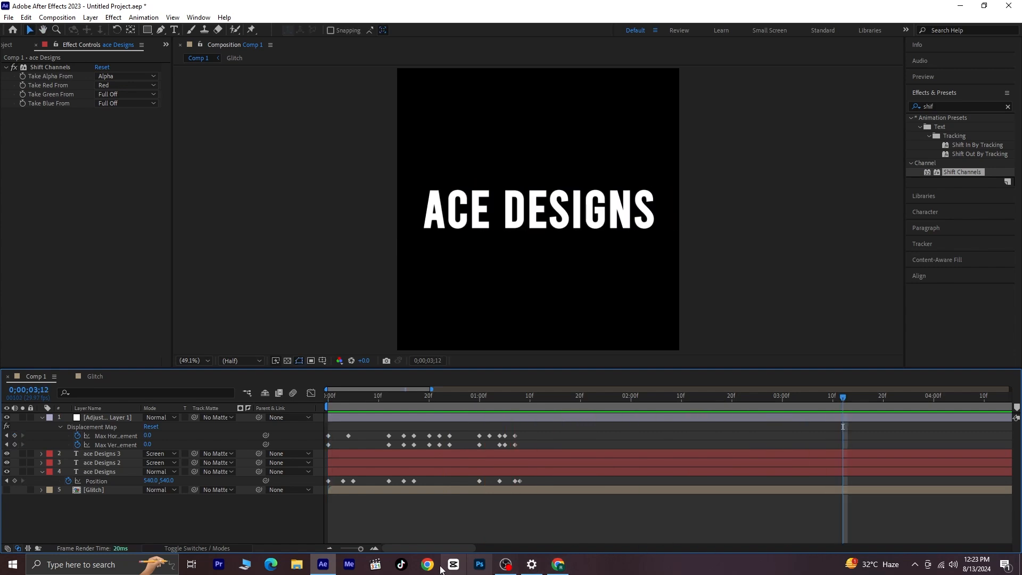